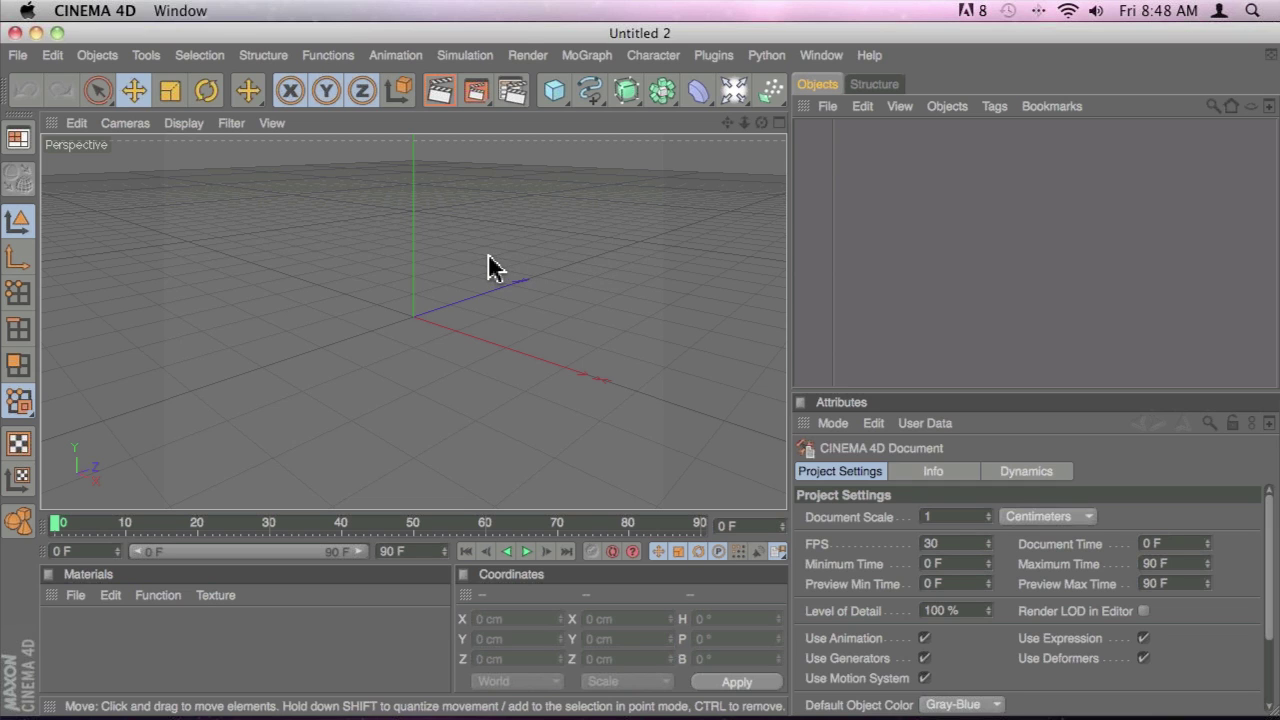
Switch from the empty Untitled 2 scene to the open Project 01.c4d document
key(ctrl+Tab)
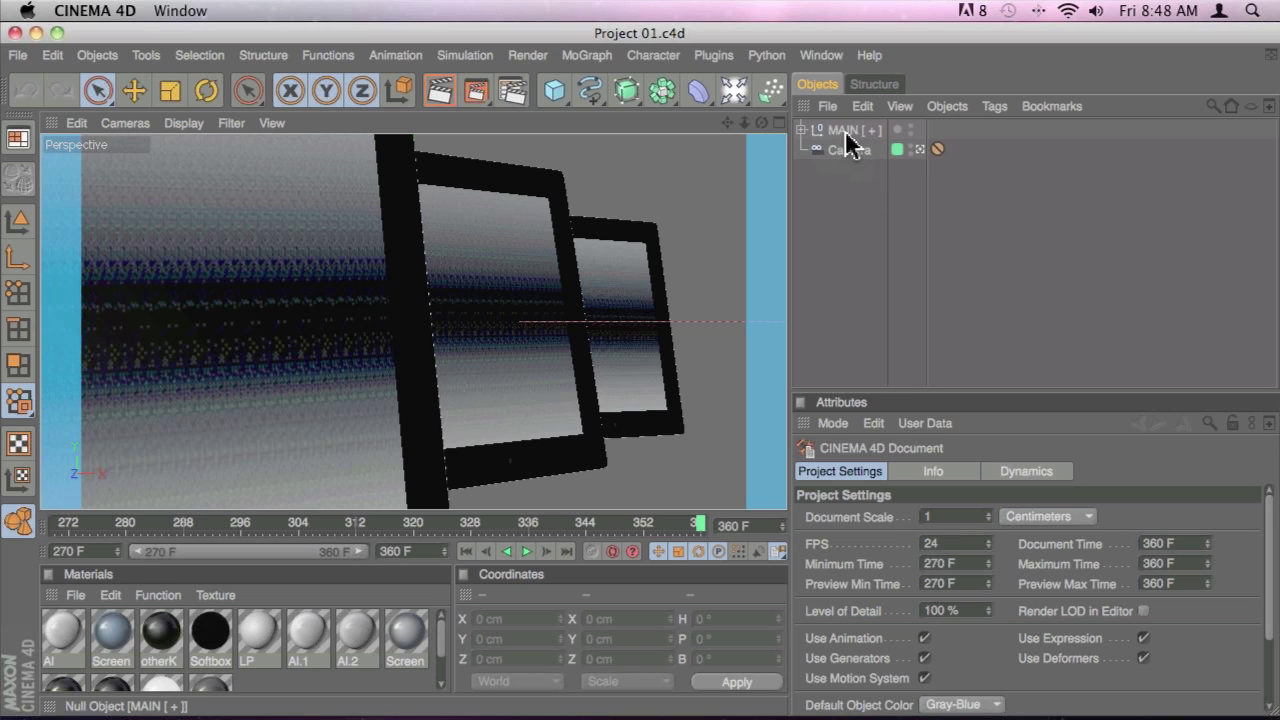
Expand MAIN and the three iPad groups, then inspect Screen 1's External Compositing and Compositing tags
click(855, 138)
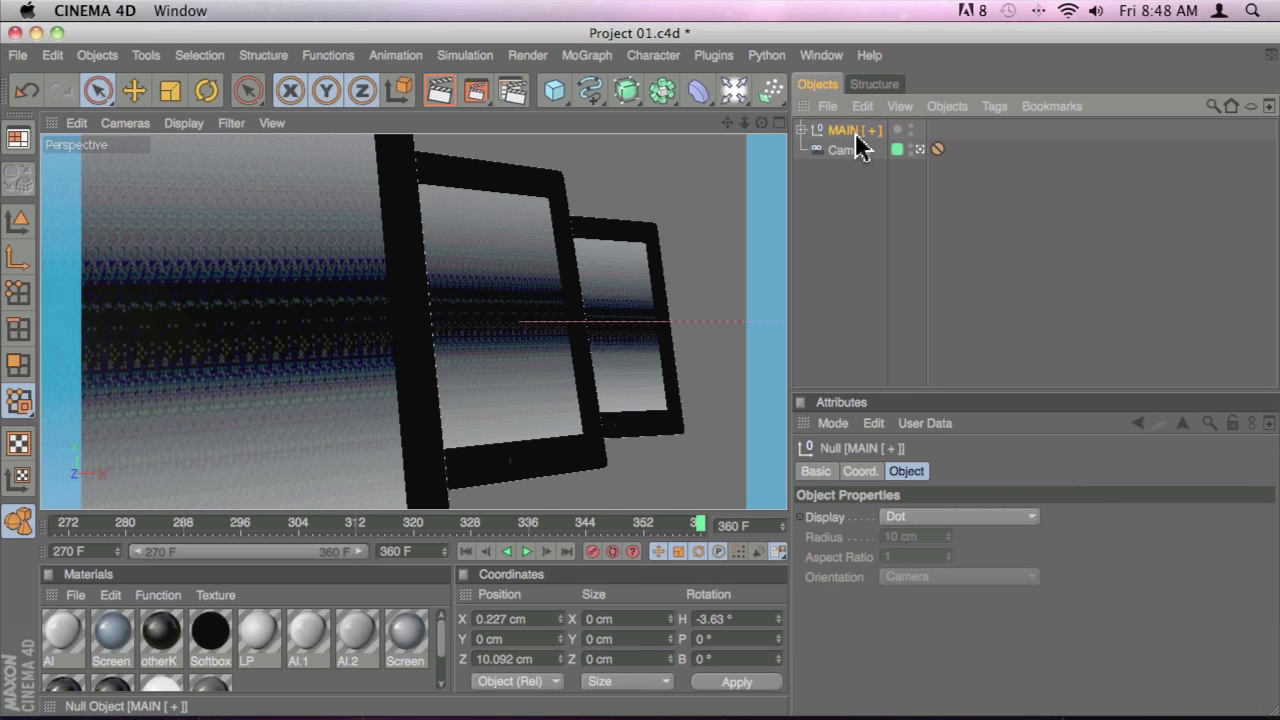
click(850, 150)
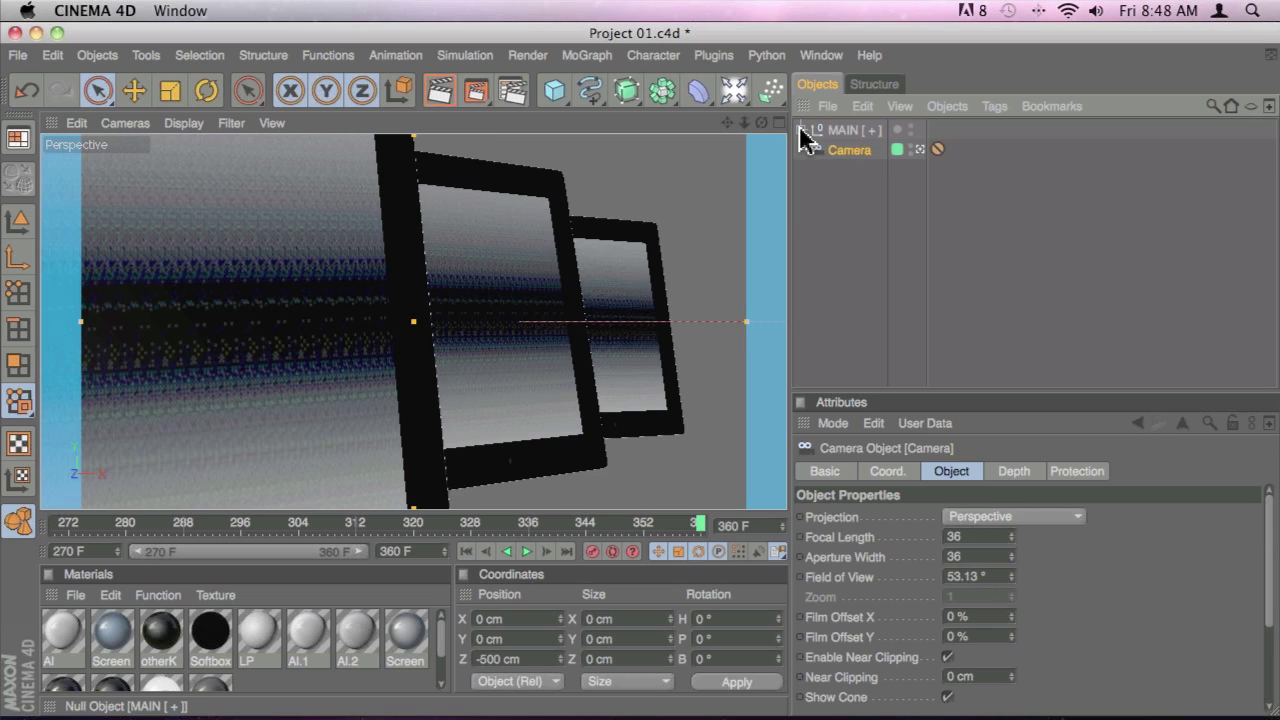
key(ctrl+z)
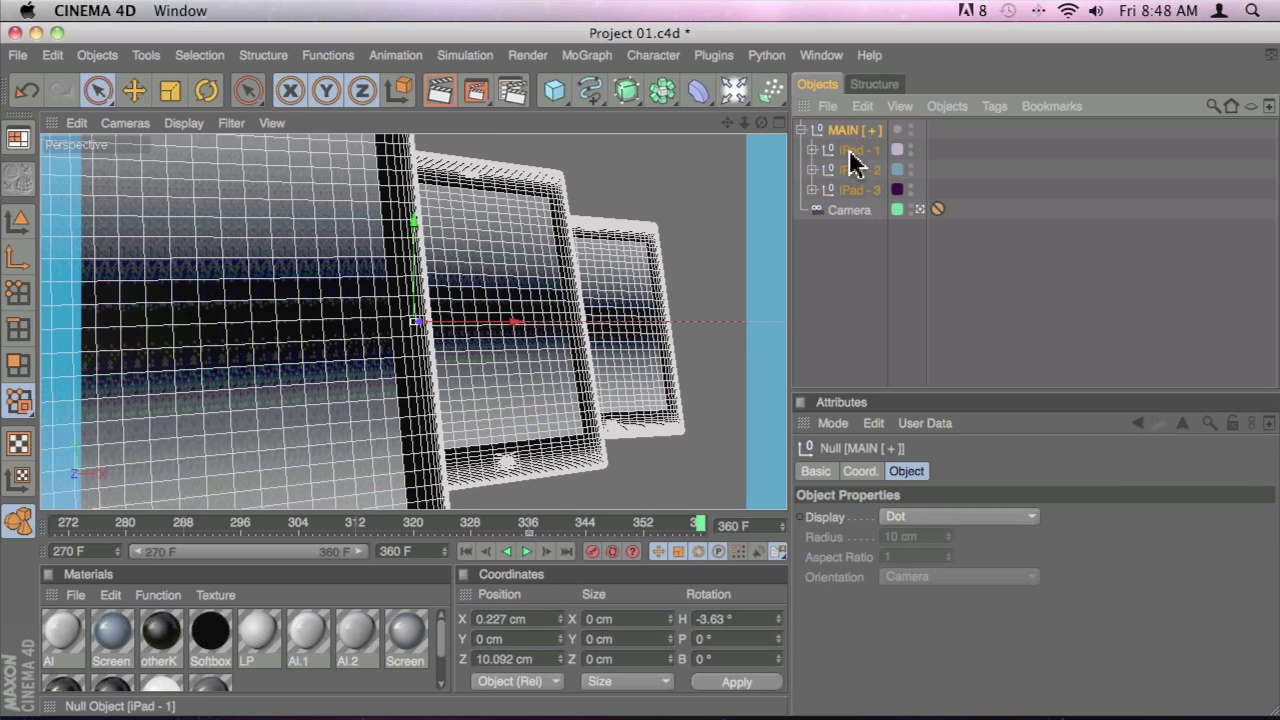
click(812, 150)
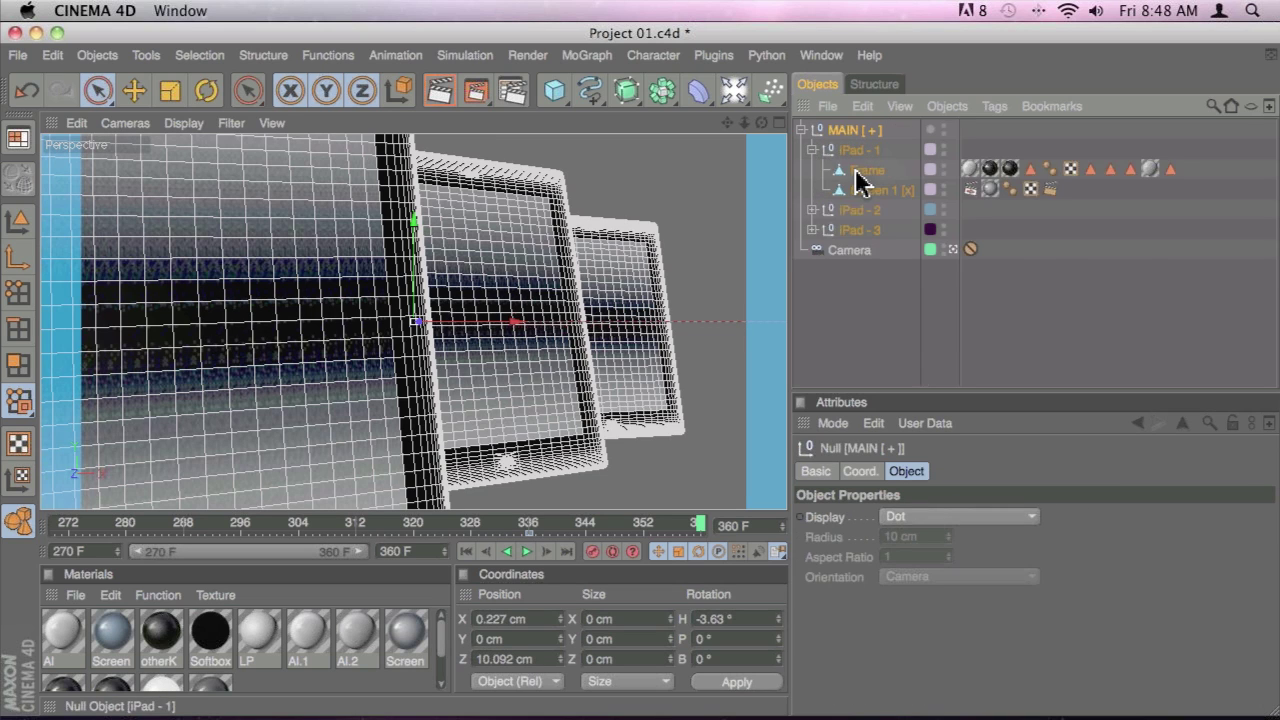
click(812, 210)
click(812, 270)
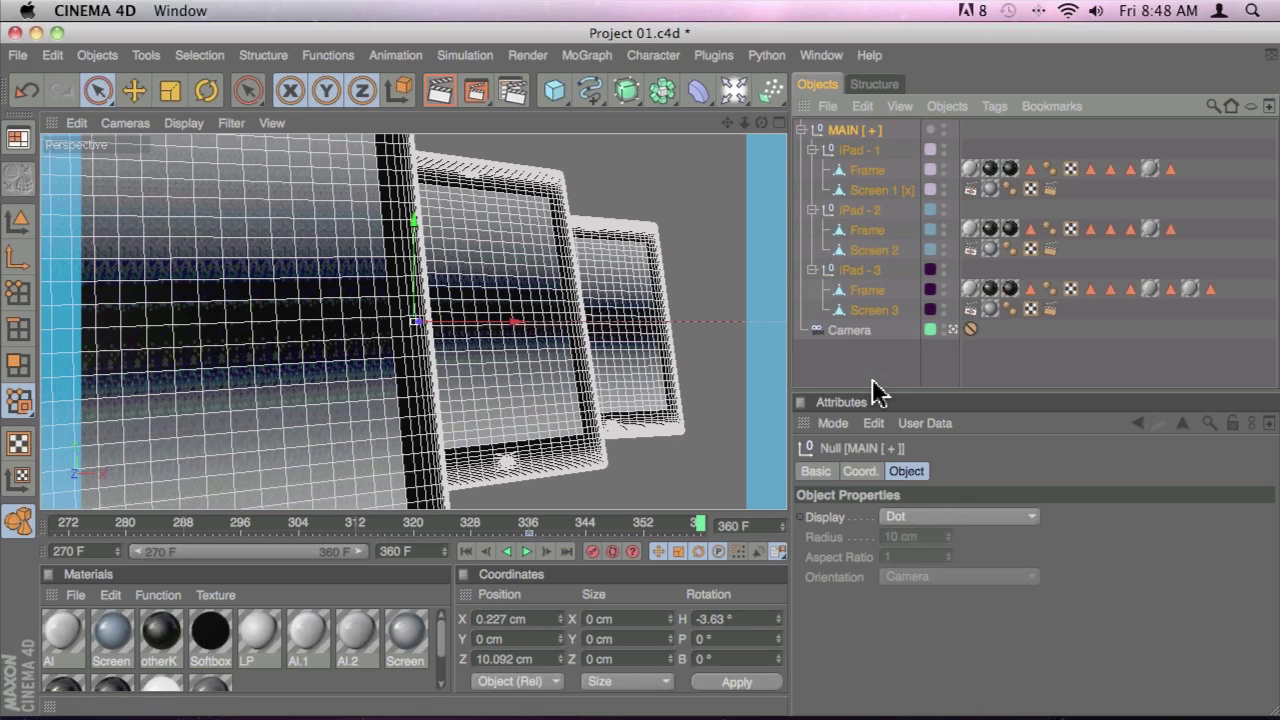
click(970, 190)
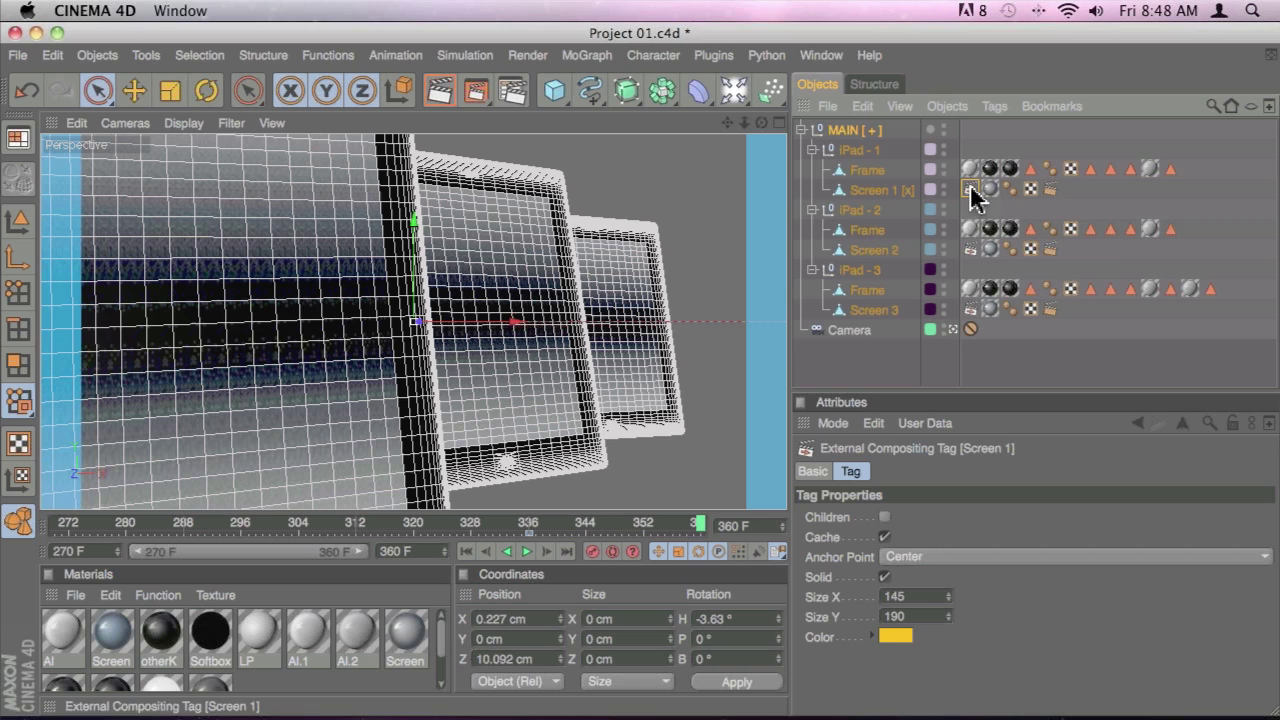
click(1050, 190)
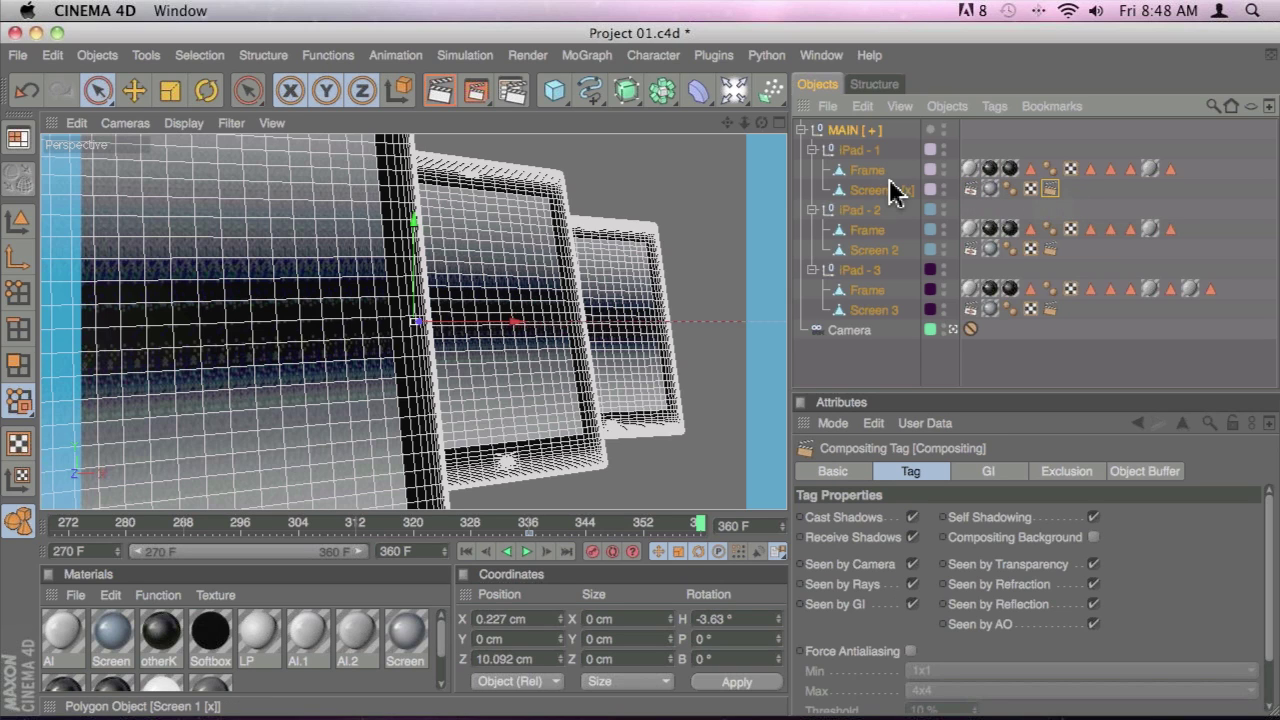
Collapse the three iPad groups, then reopen iPad - 1 and select Screen 1
click(811, 150)
click(811, 170)
click(811, 190)
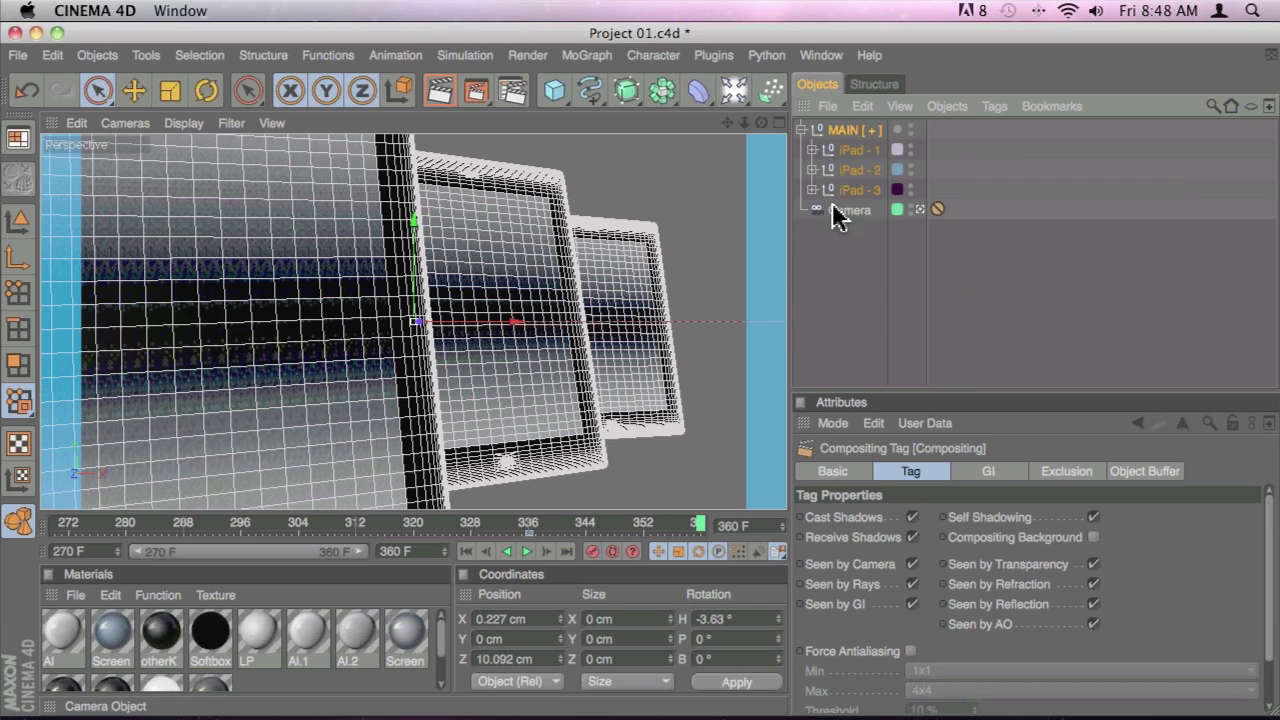
click(811, 150)
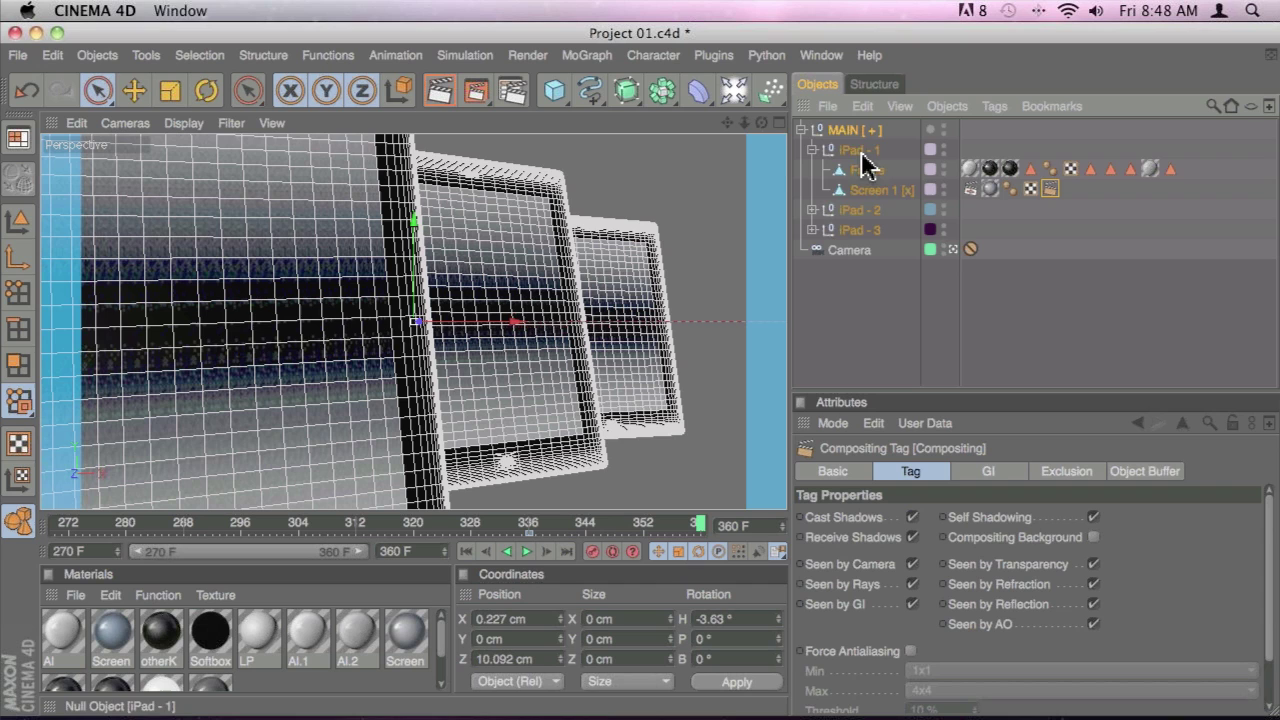
click(893, 195)
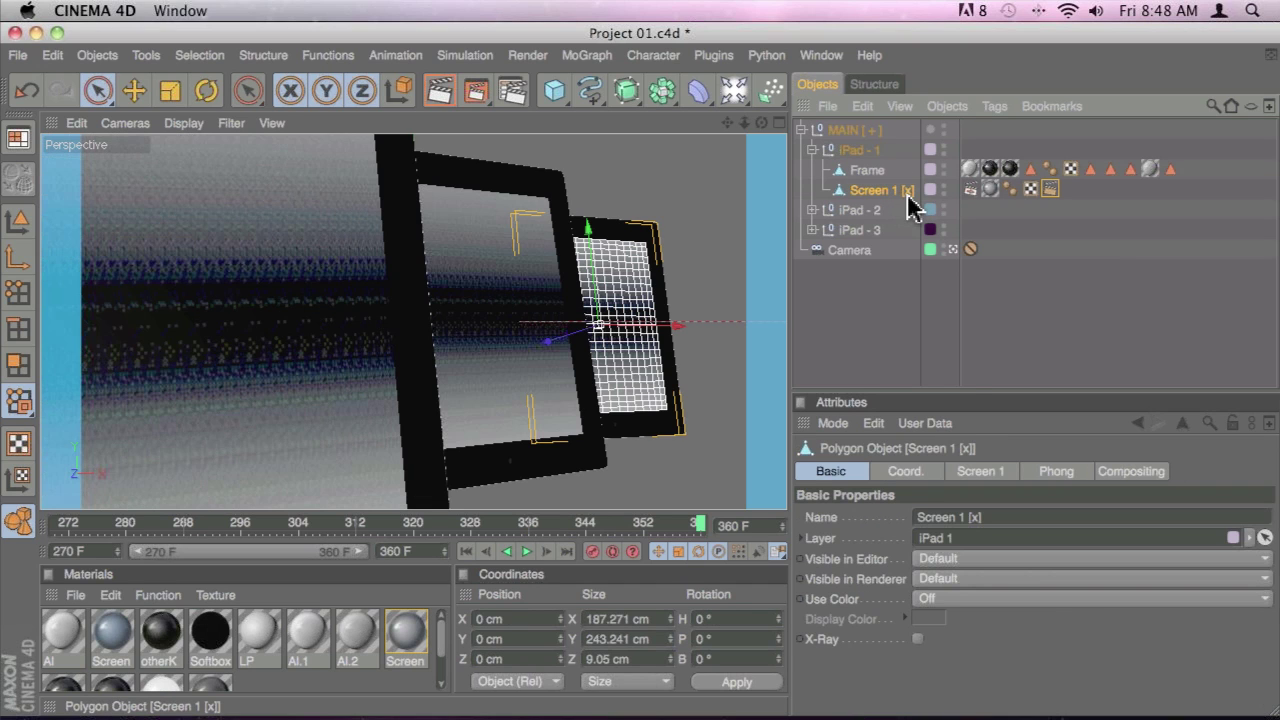
Toggle the four-view layout and back, frame Screen 1 with O, and orbit in close to its edge
click(780, 124)
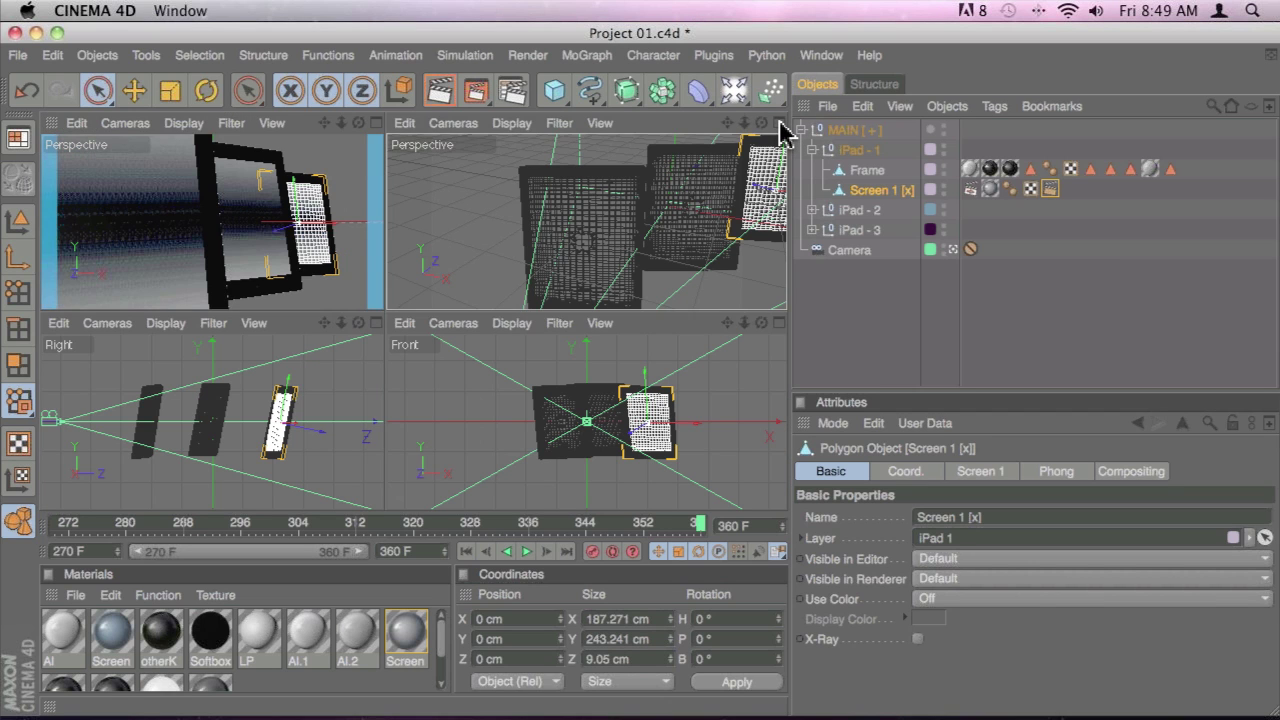
click(780, 124)
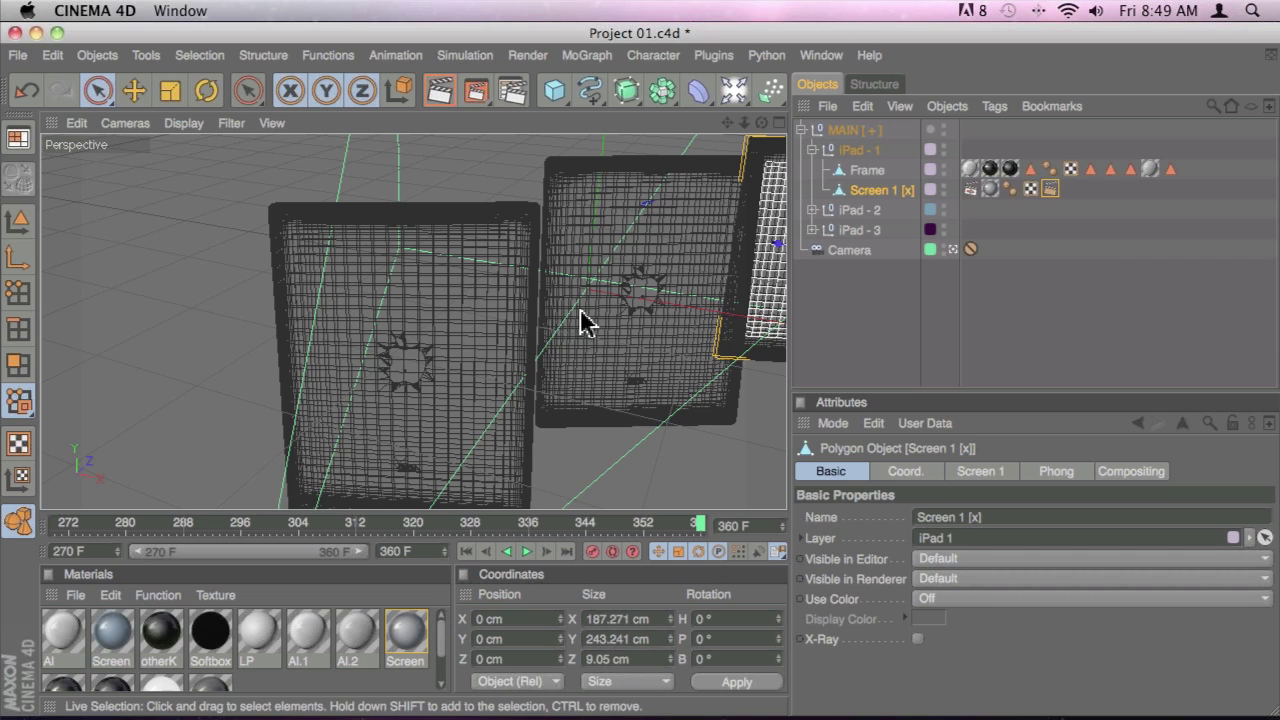
key(o)
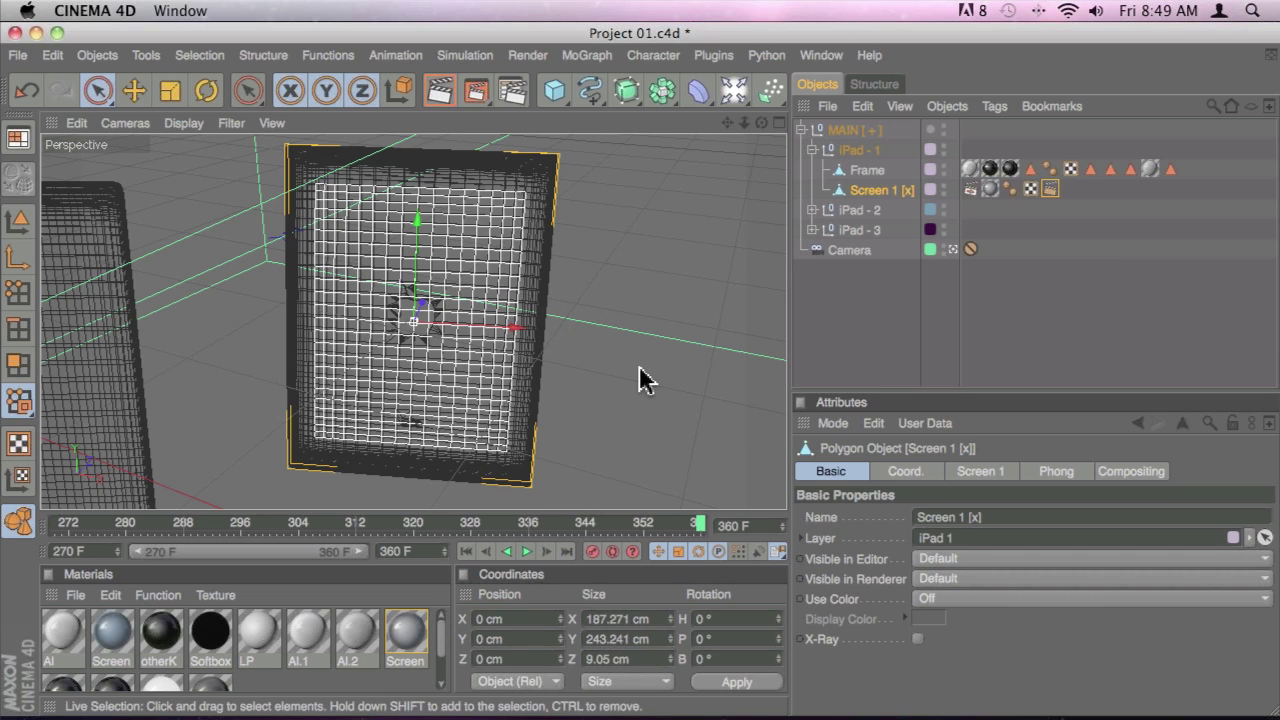
mouse_move(640, 373)
alt+mouse_down()
mouse_move(671, 380)
mouse_move(180, 306)
mouse_move(645, 380)
alt+mouse_up()
mouse_move(645, 380)
alt+right_down()
mouse_move(394, 323)
mouse_move(691, 383)
mouse_move(645, 380)
alt+right_up()
alt+drag(639, 367, 645, 378)
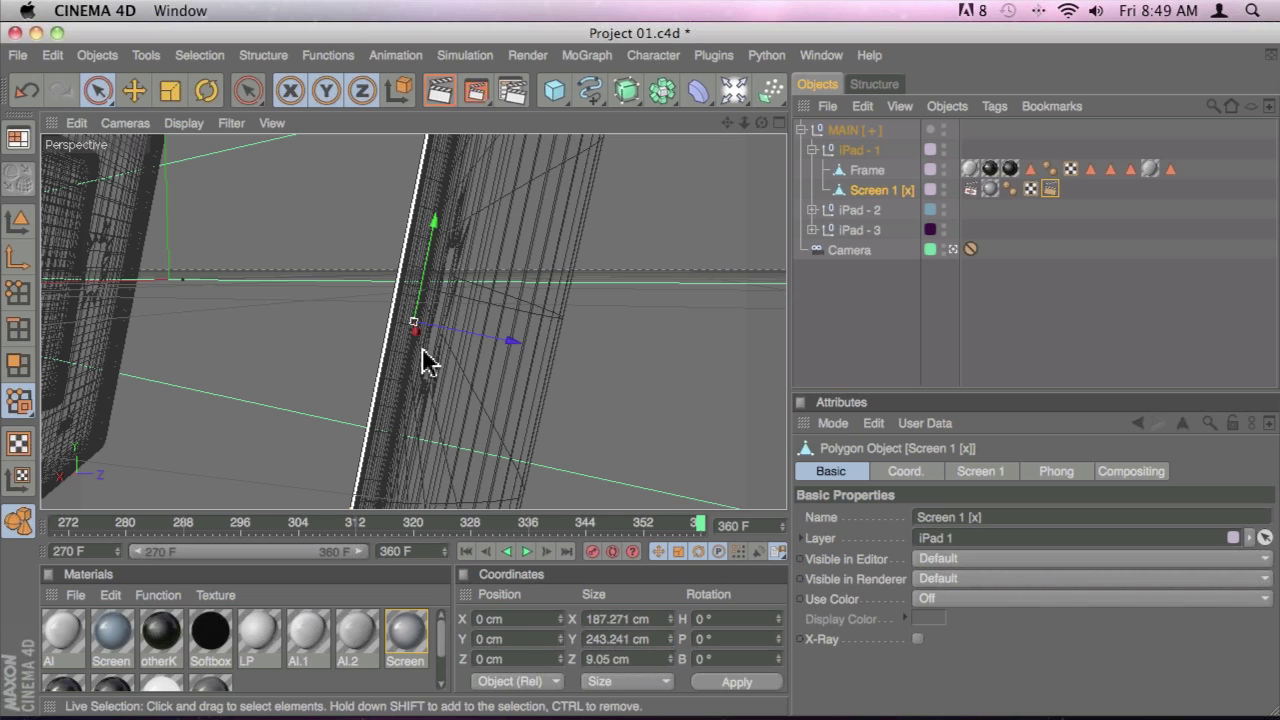
Check Screen 1's External Compositing tag and orbit to a closer, frontal view of the screen
click(971, 192)
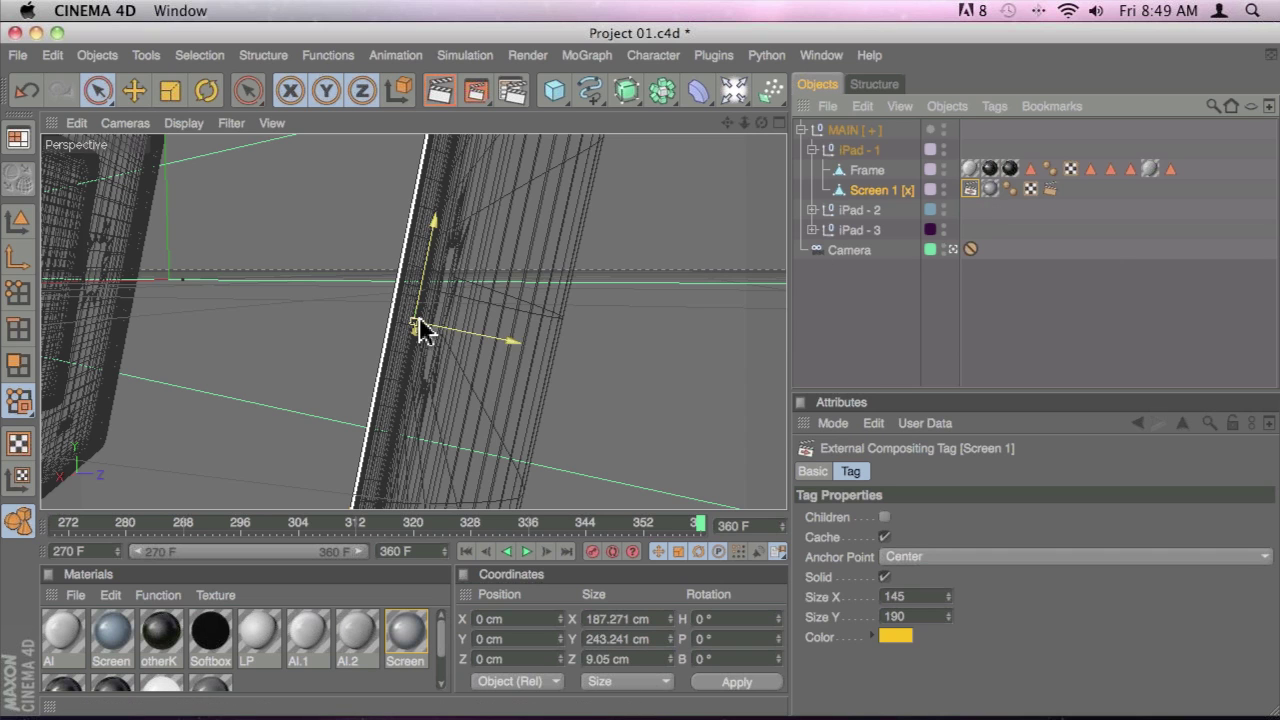
mouse_move(640, 374)
alt+mouse_down()
mouse_move(420, 329)
mouse_move(640, 370)
alt+mouse_up()
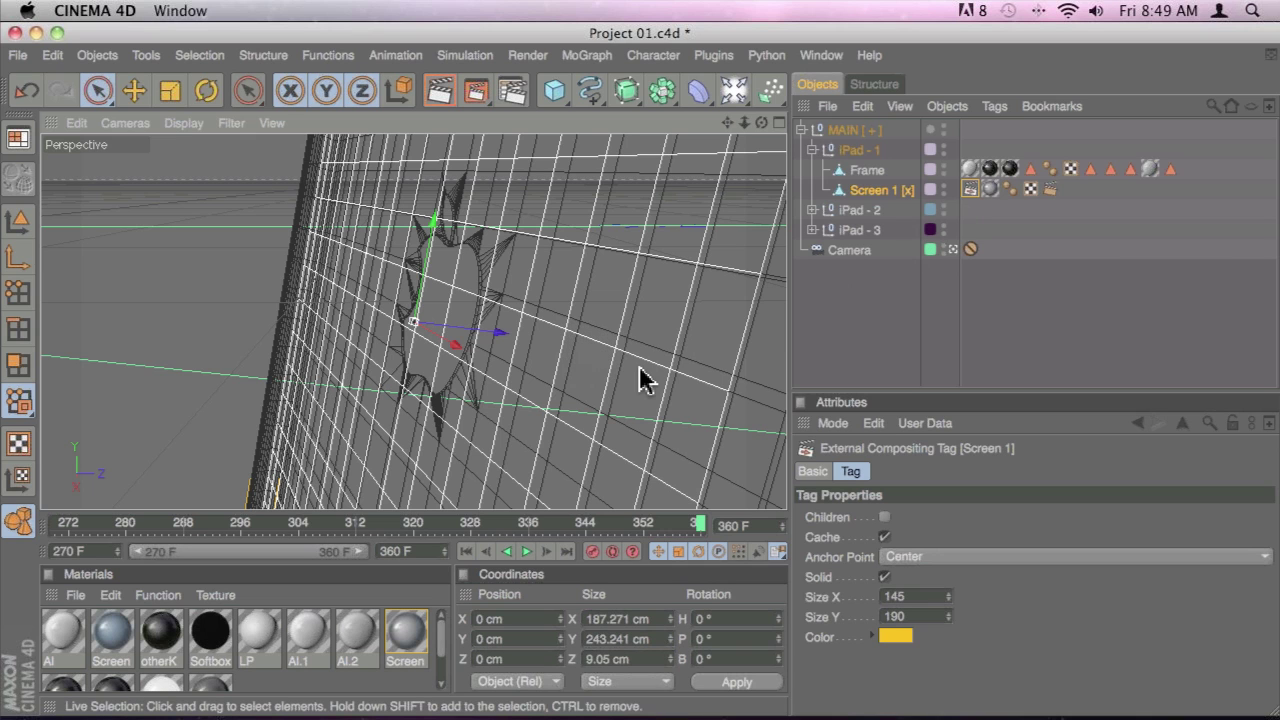
alt+drag(640, 377, 490, 343)
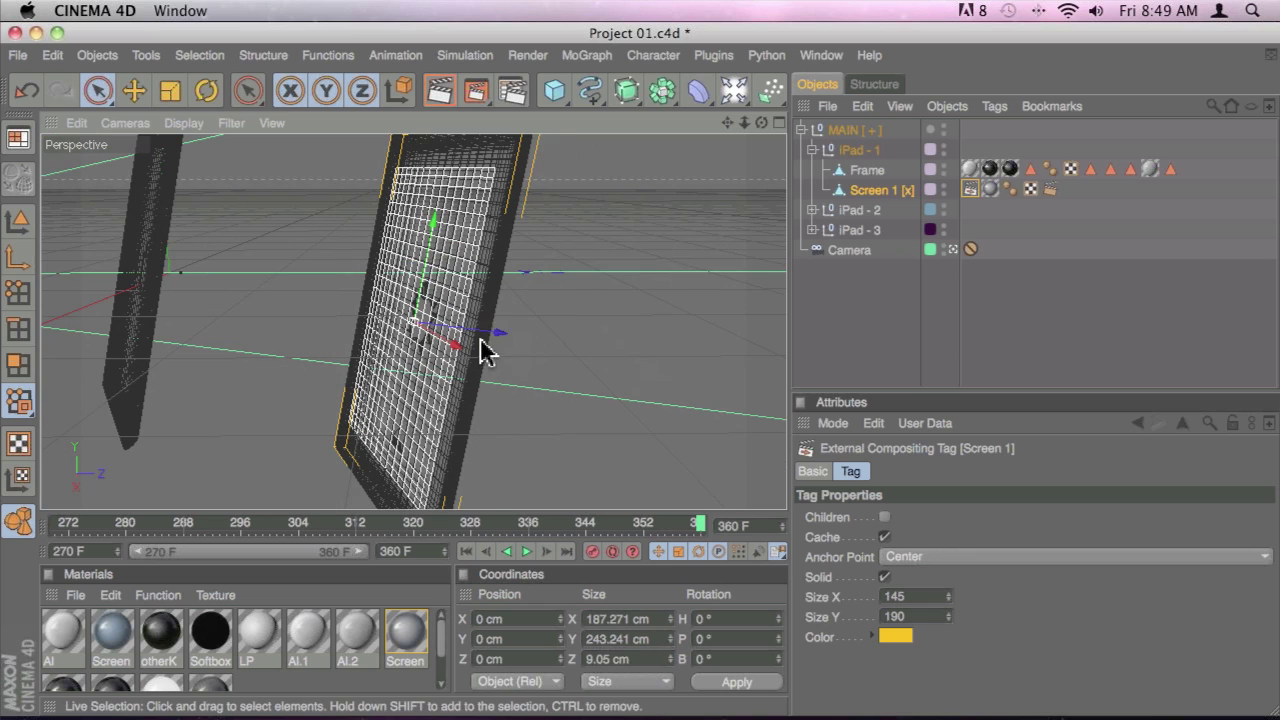
Check Screen 2 and Screen 3 in the iPad - 2 and iPad - 3 groups, then reselect Screen 1
click(812, 210)
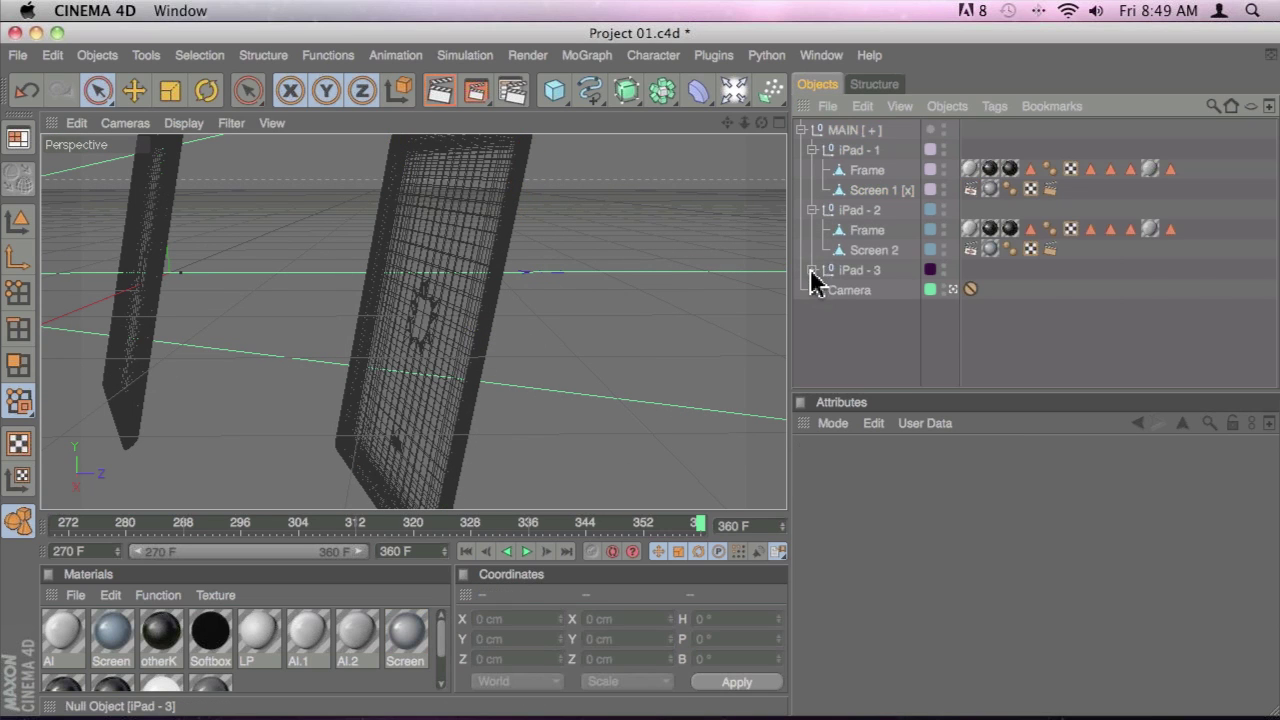
click(812, 271)
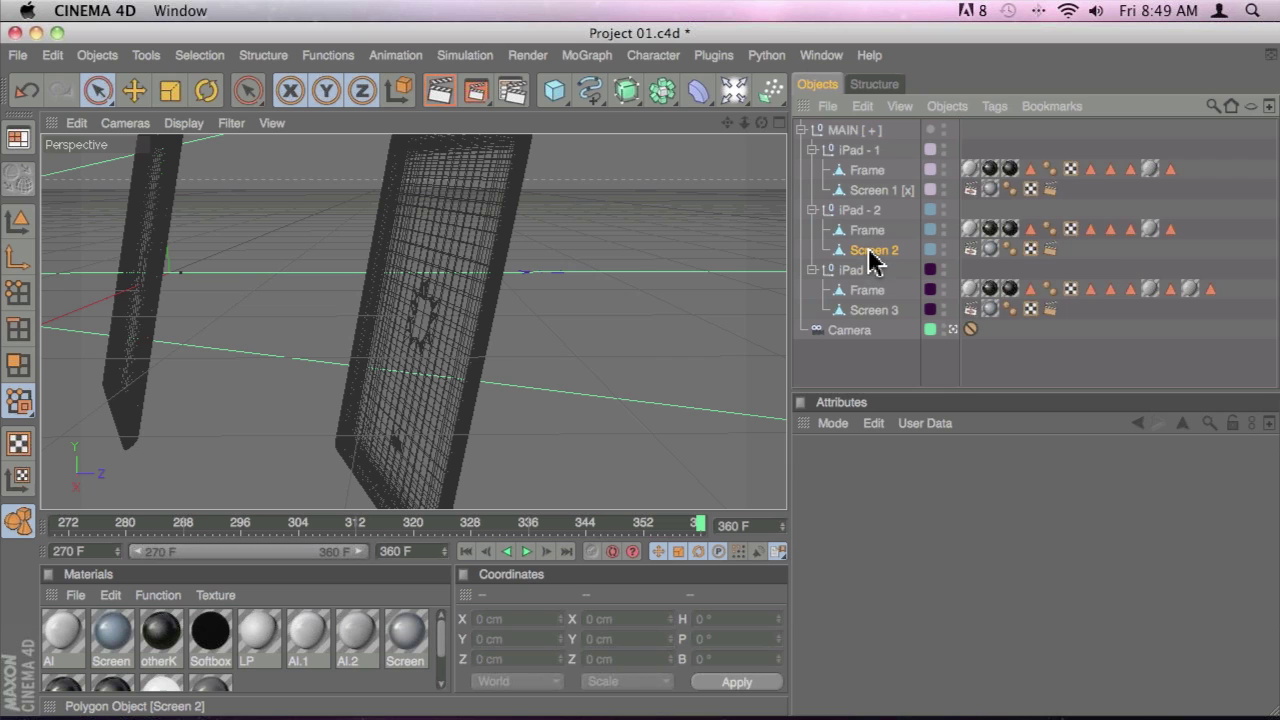
click(870, 252)
click(871, 310)
click(812, 210)
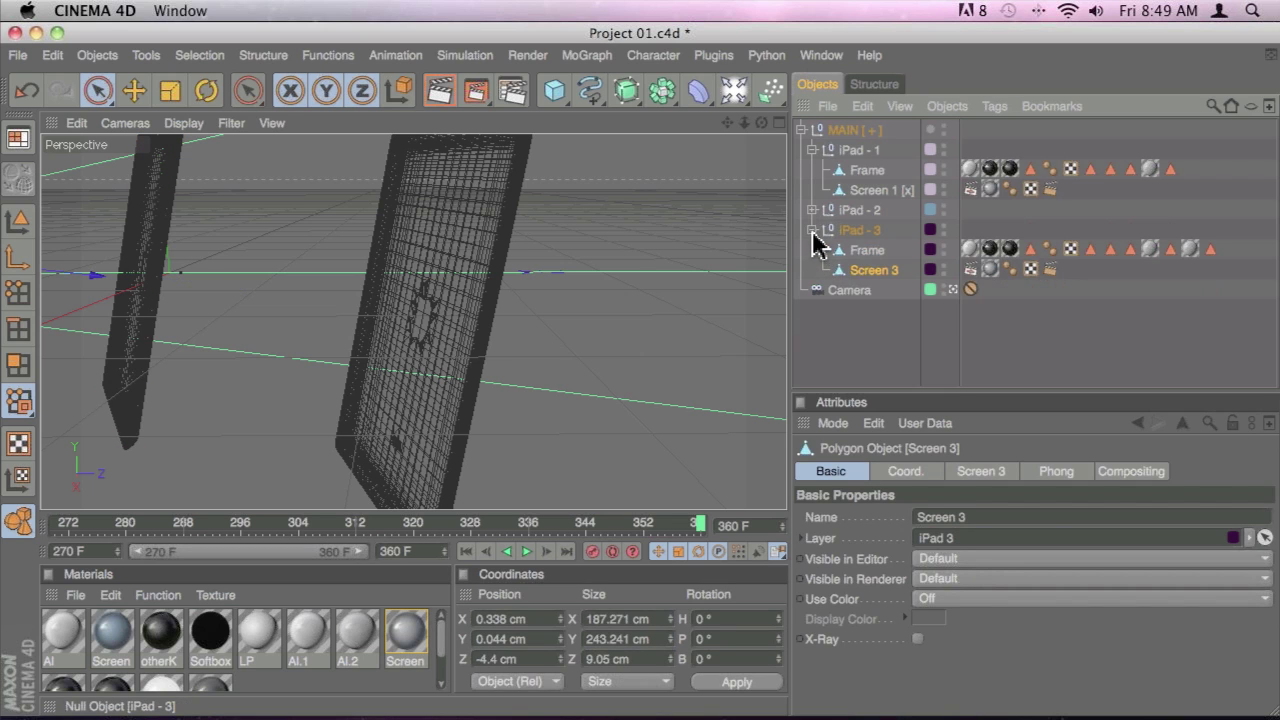
click(812, 230)
click(882, 190)
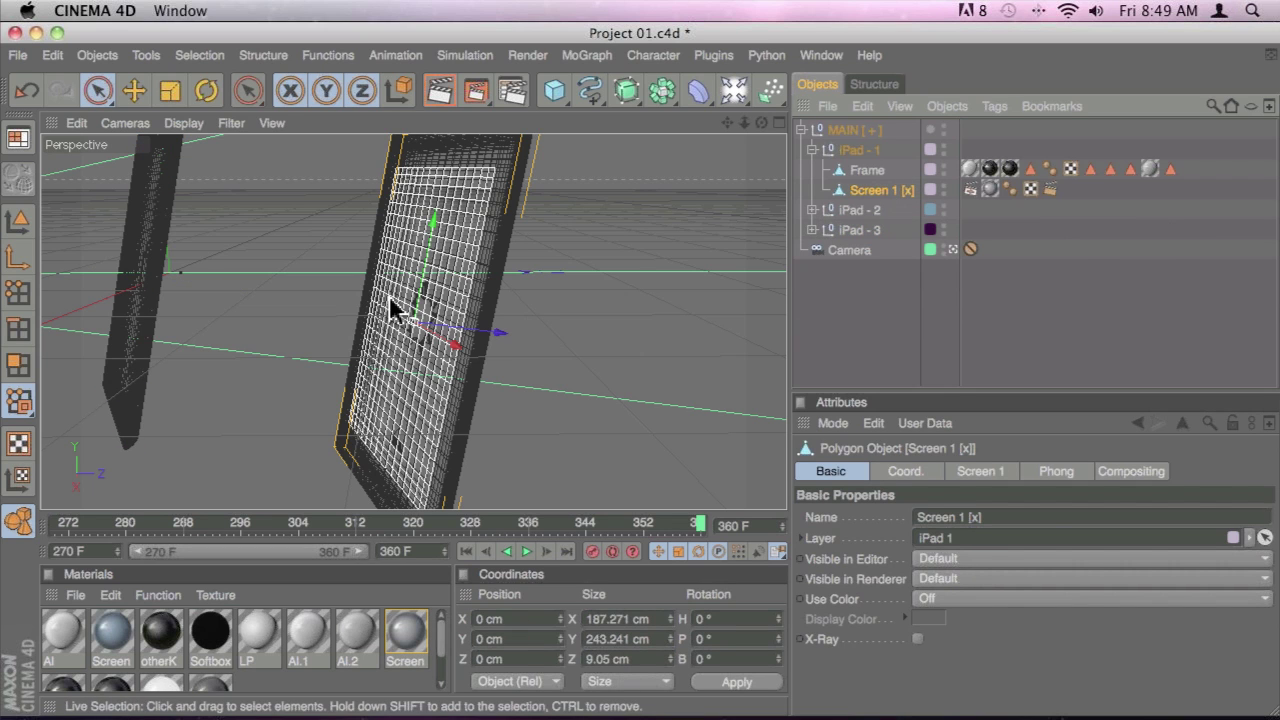
Zoom and orbit to face the Screen 1 mesh, then collapse the iPad - 1 group
alt+drag(395, 310, 569, 320)
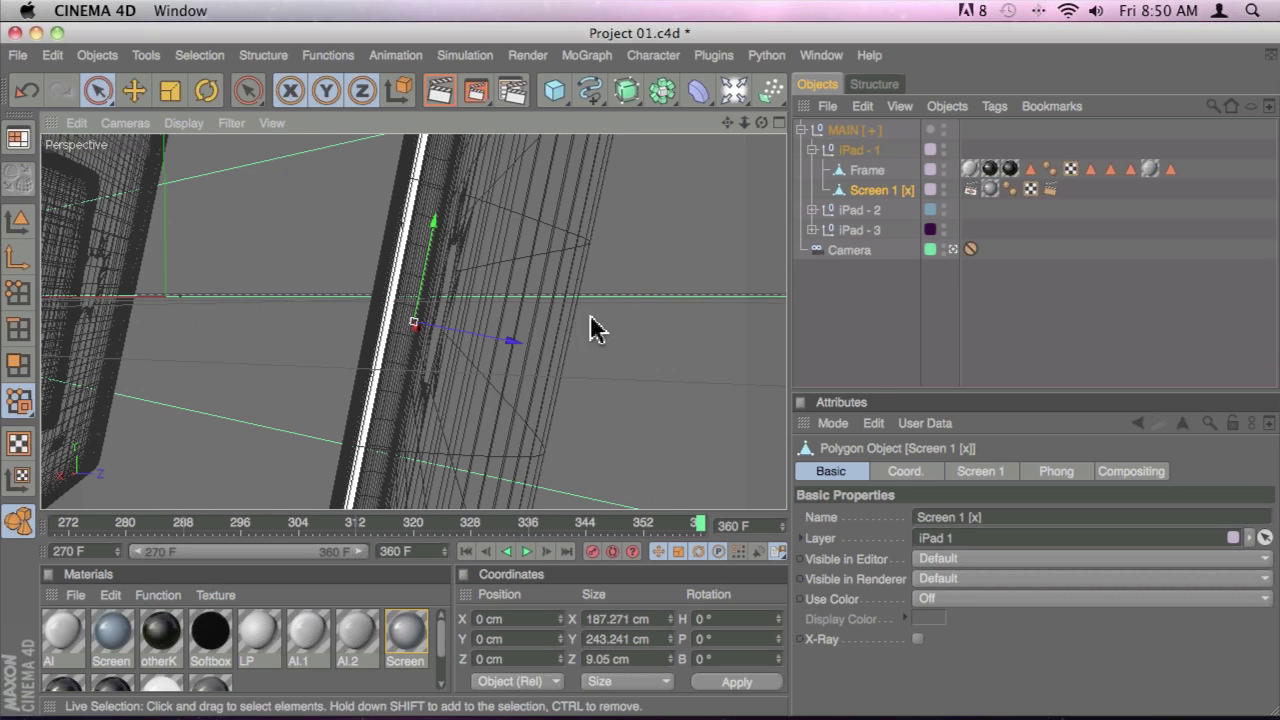
scroll(640, 374, up, 5)
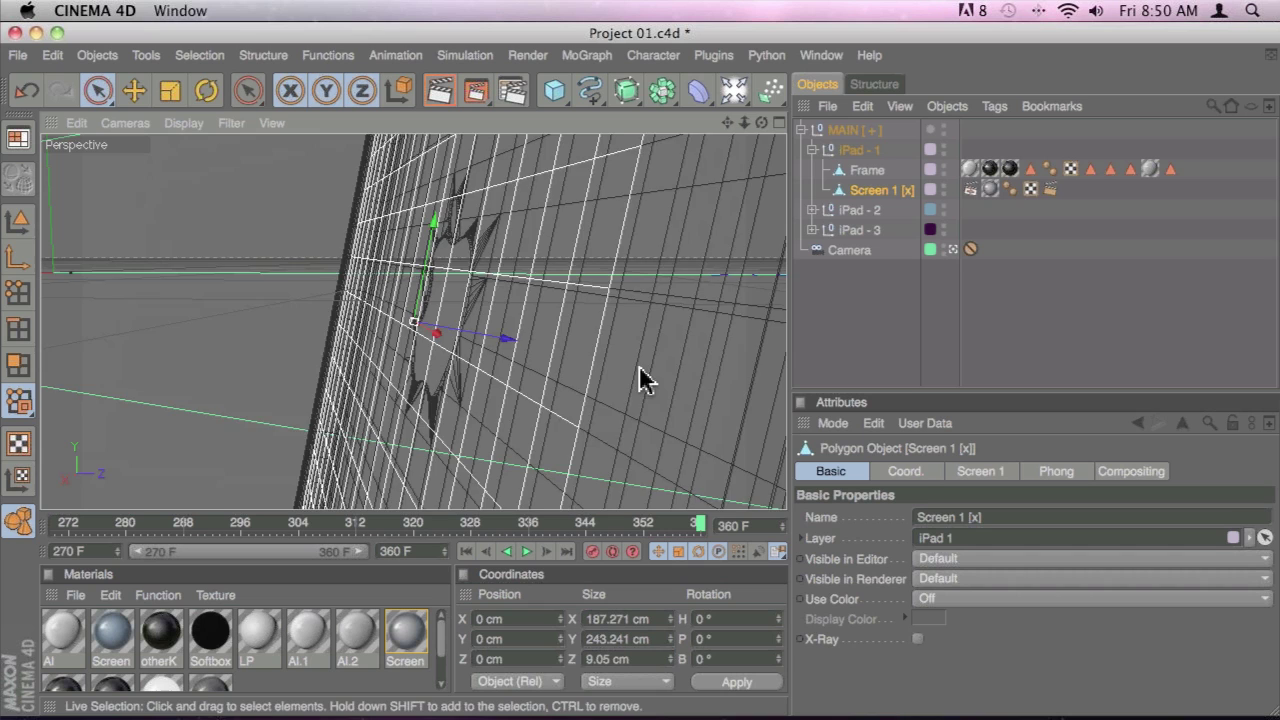
alt+drag(640, 380, 600, 329)
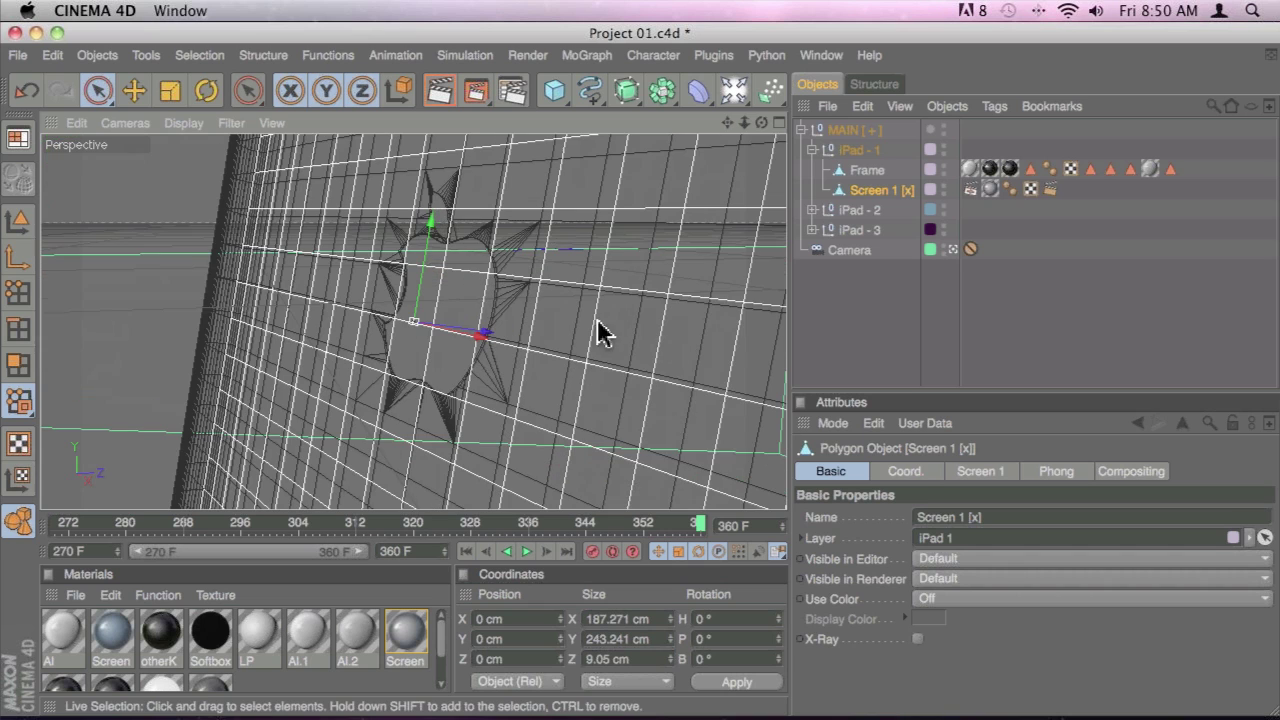
click(812, 150)
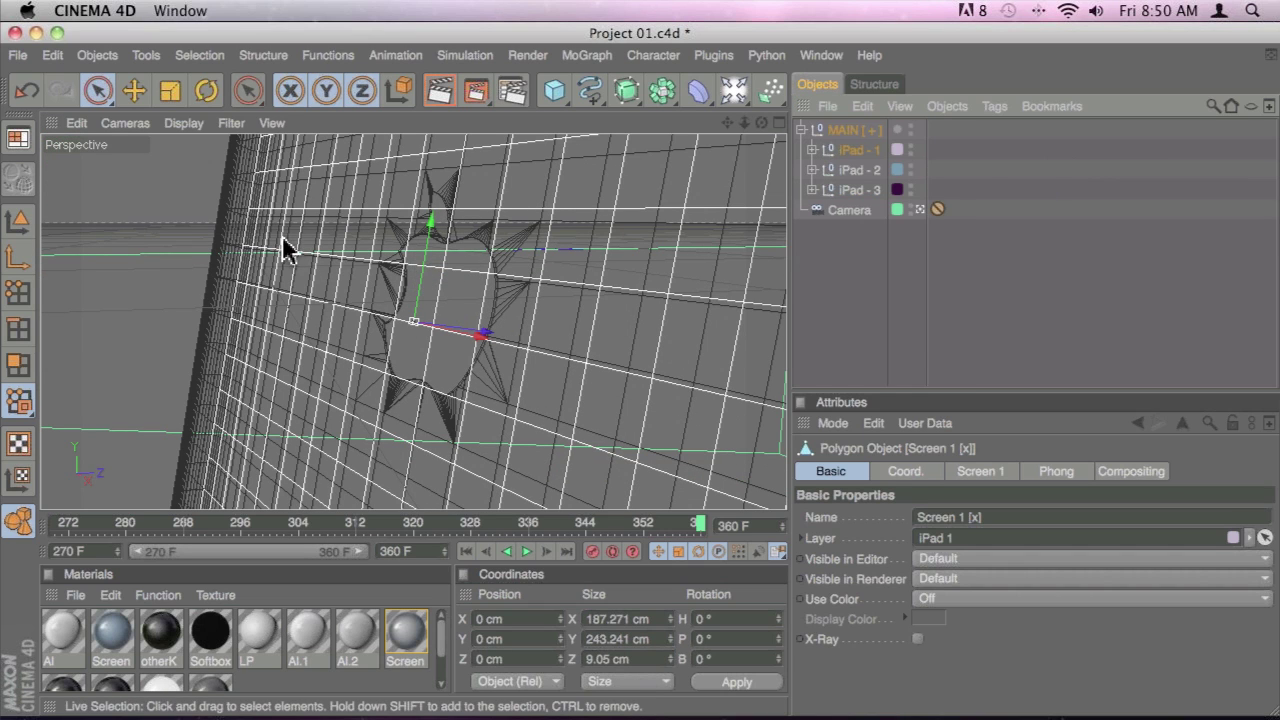
In Project Settings, try 23.976 FPS, then set the frame rate back to 24
click(53, 56)
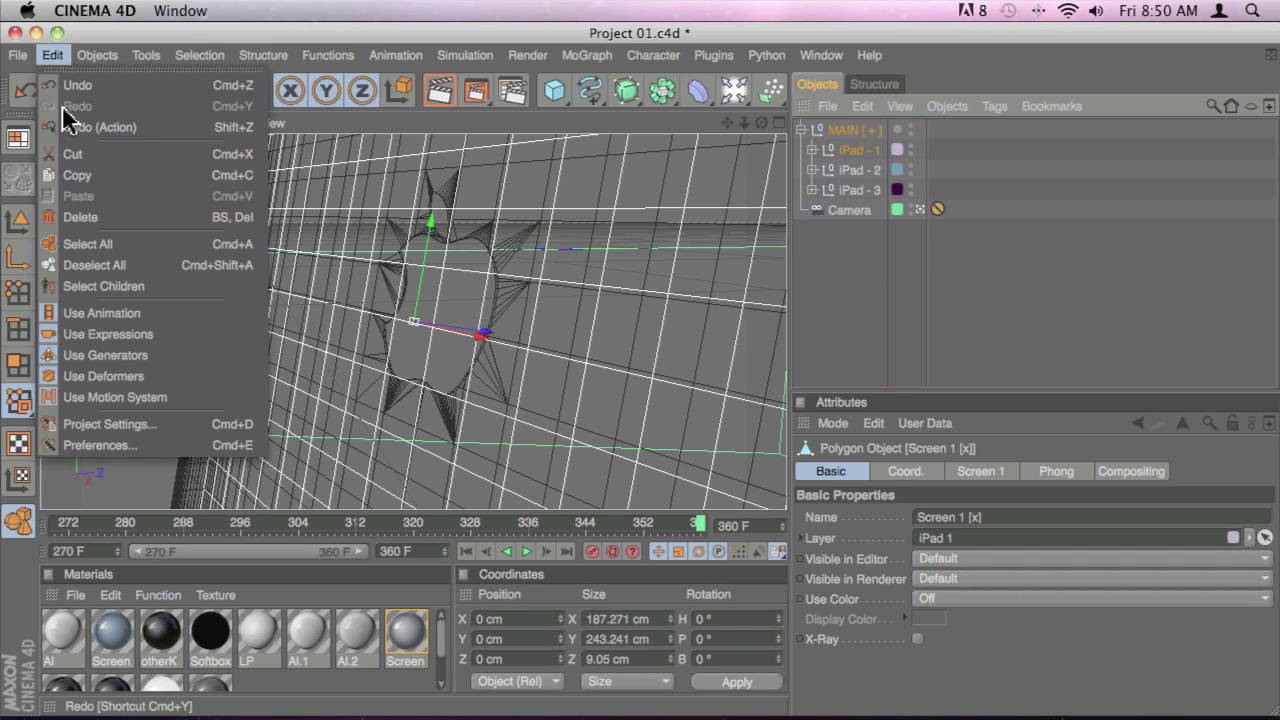
click(175, 424)
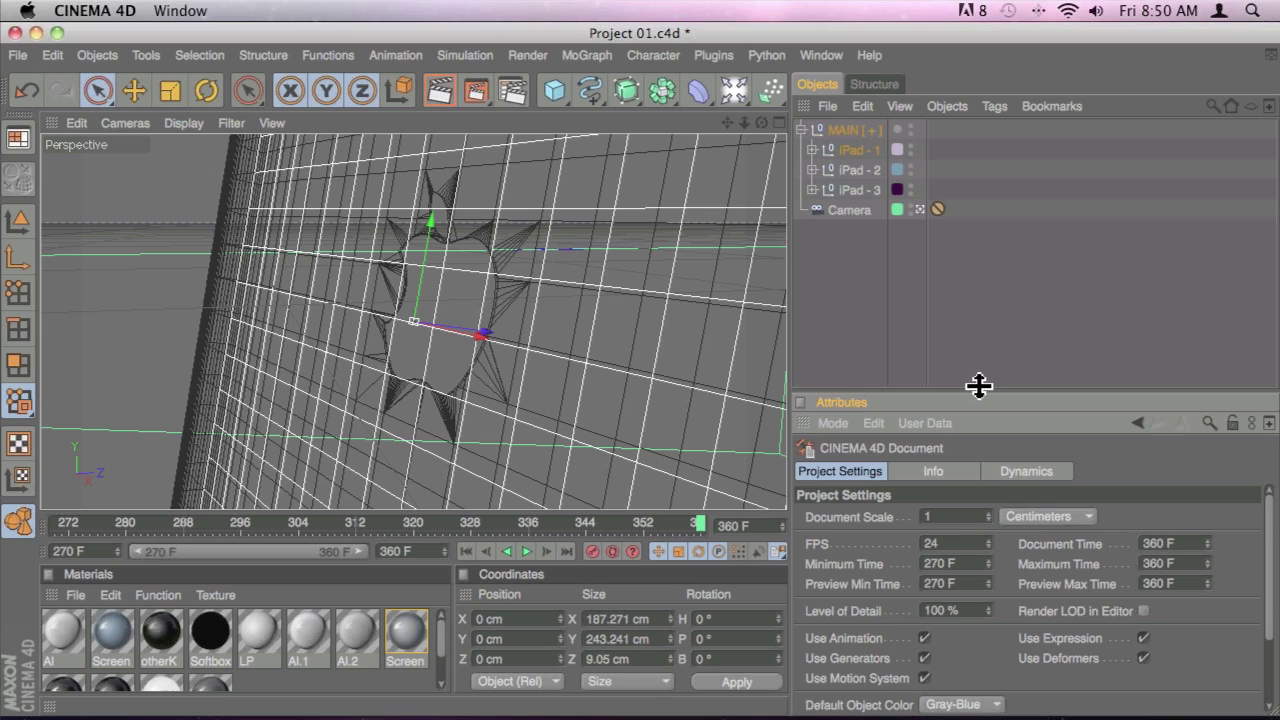
drag(978, 386, 972, 216)
double_click(935, 383)
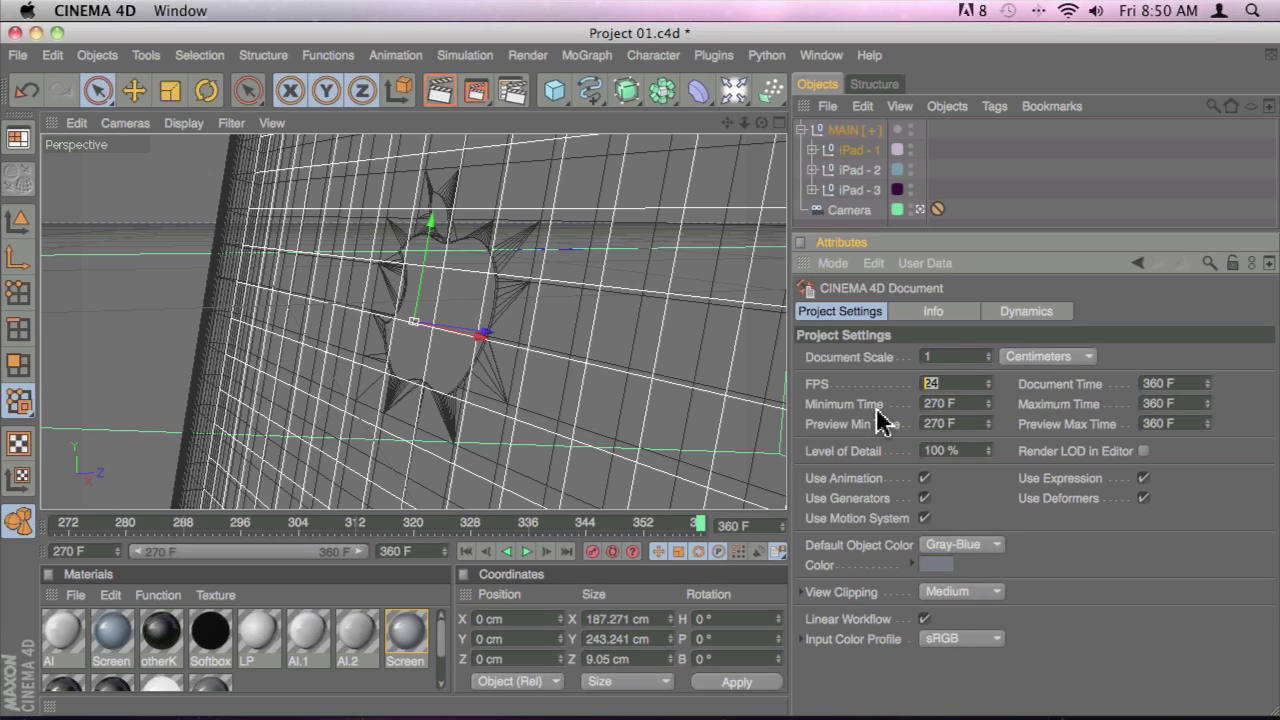
text(23.976)
key(Return)
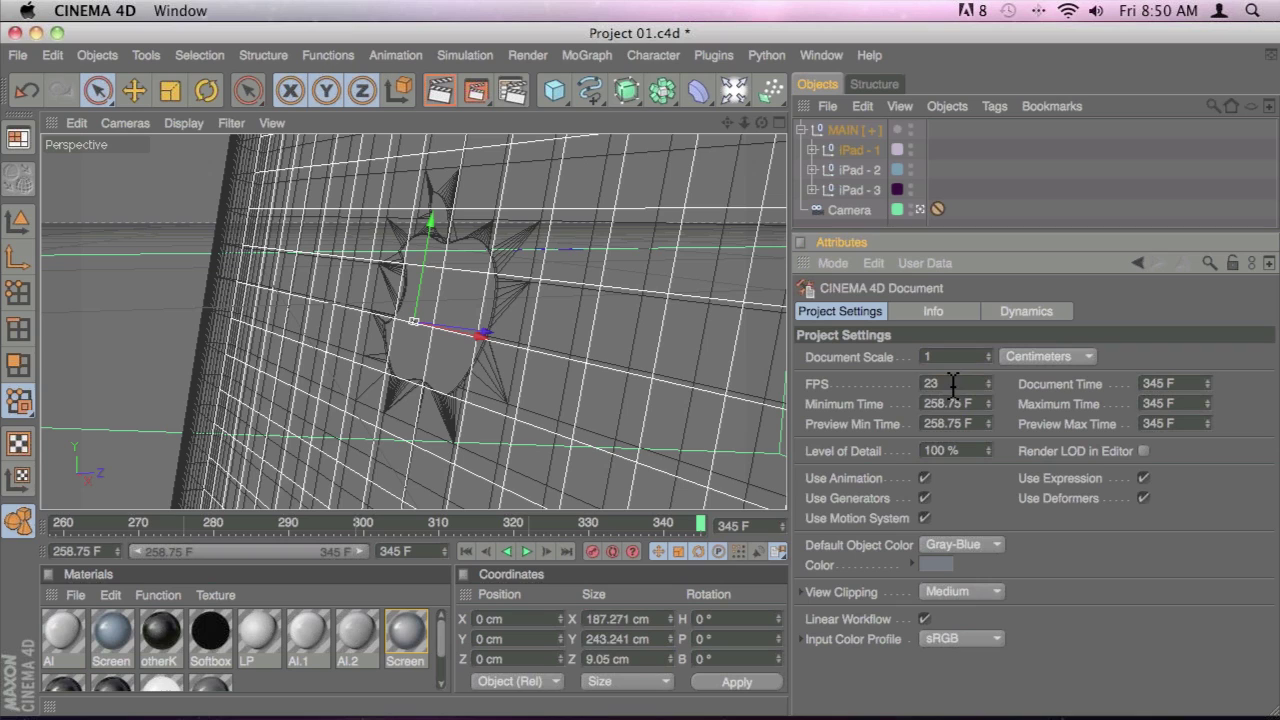
drag(952, 384, 907, 385)
text(24)
key(Return)
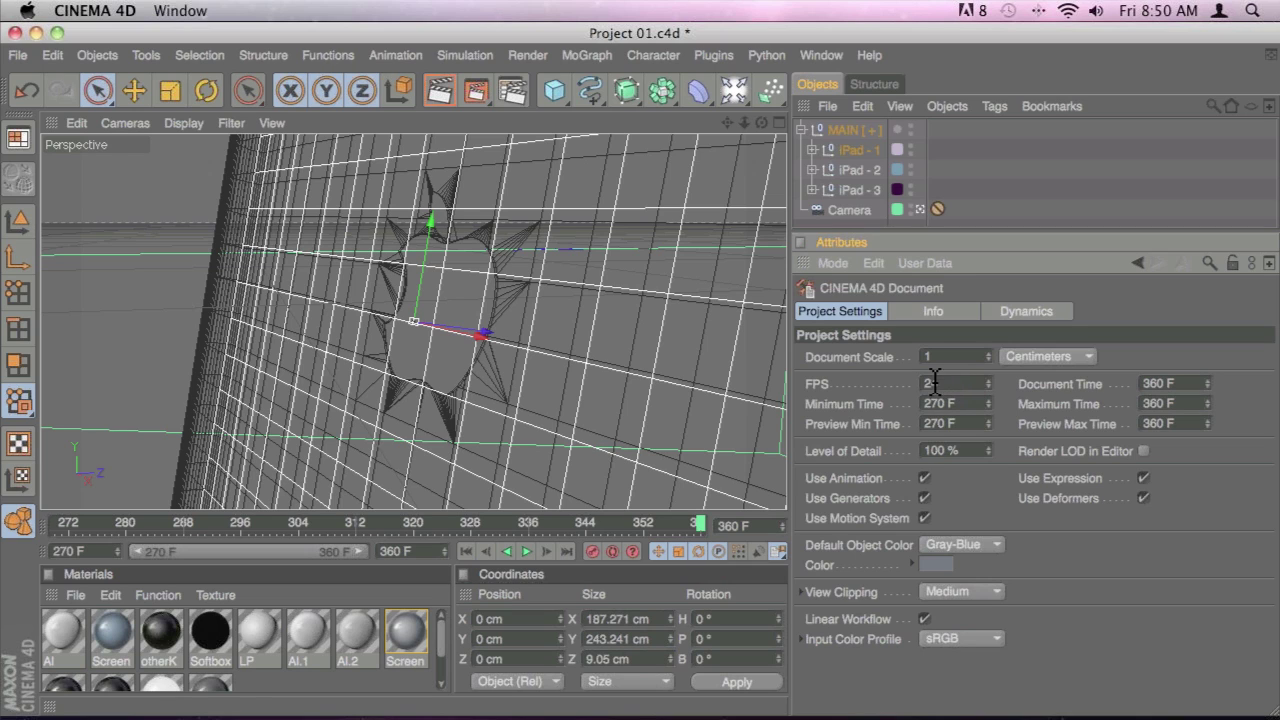
Apply the Film/Video DVCPRO HD 720 23.976 output preset in Render Settings, then select the Frame Rate value
click(514, 90)
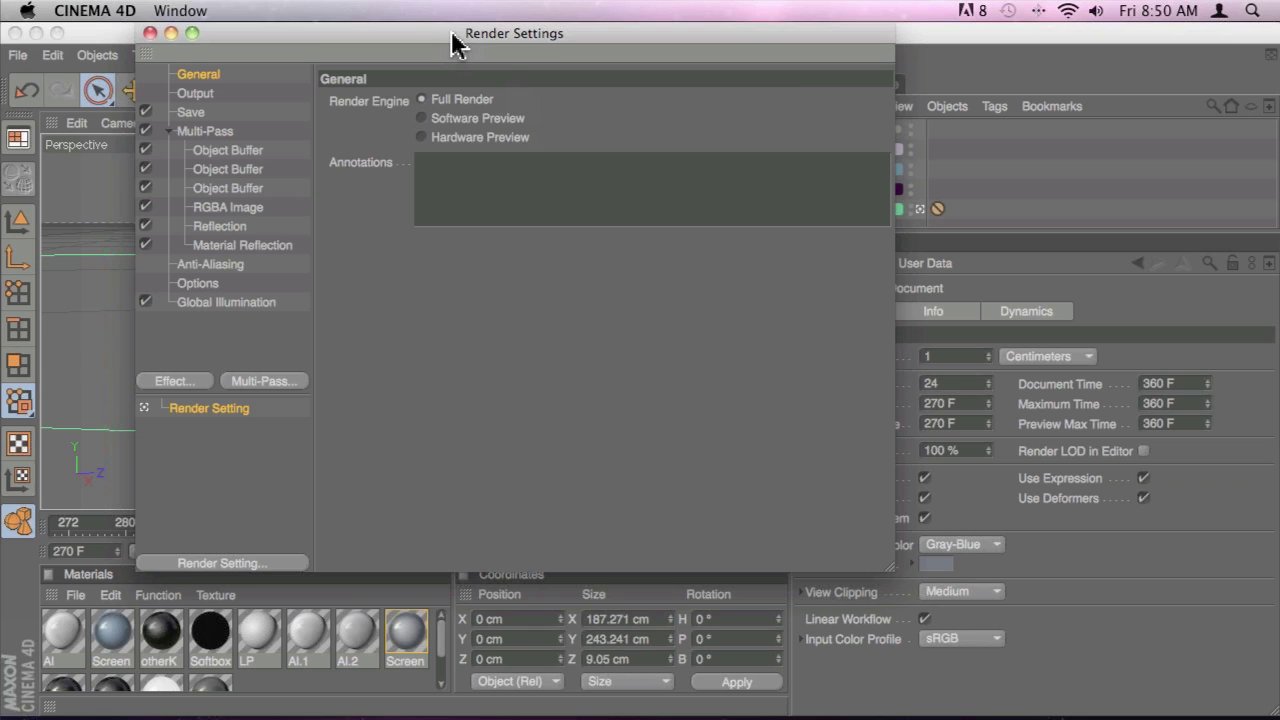
drag(451, 33, 506, 86)
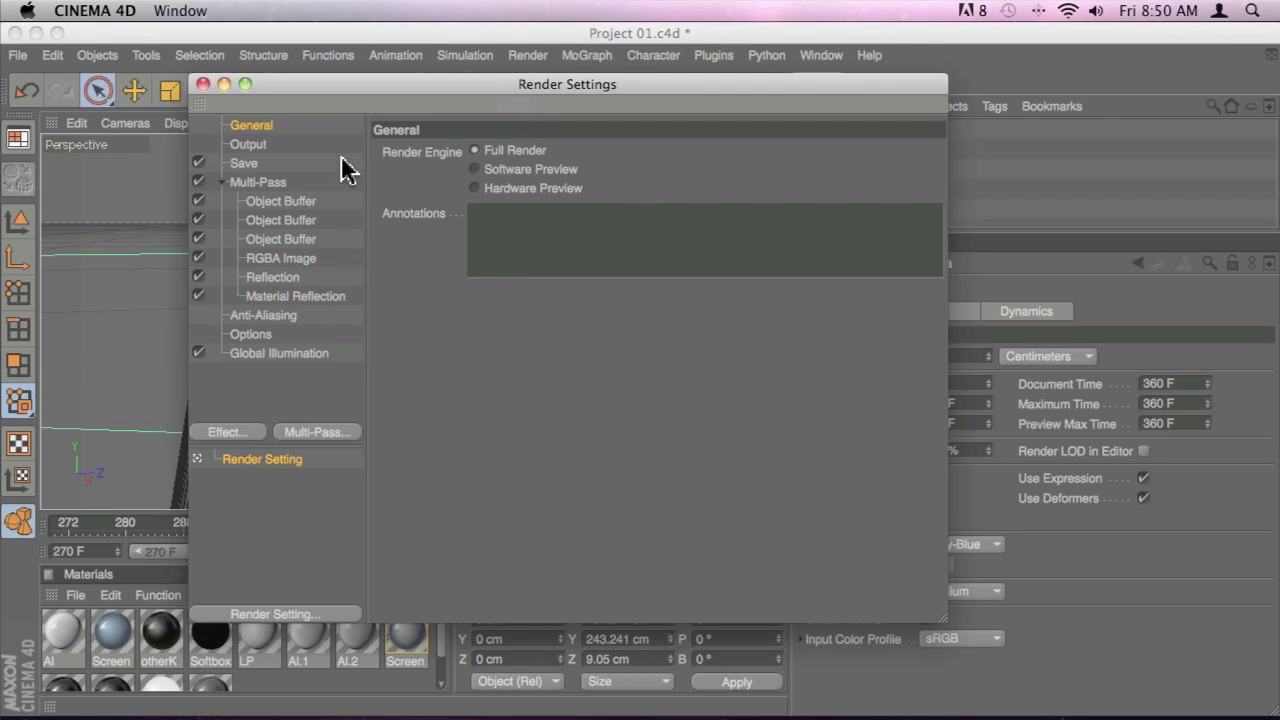
click(252, 145)
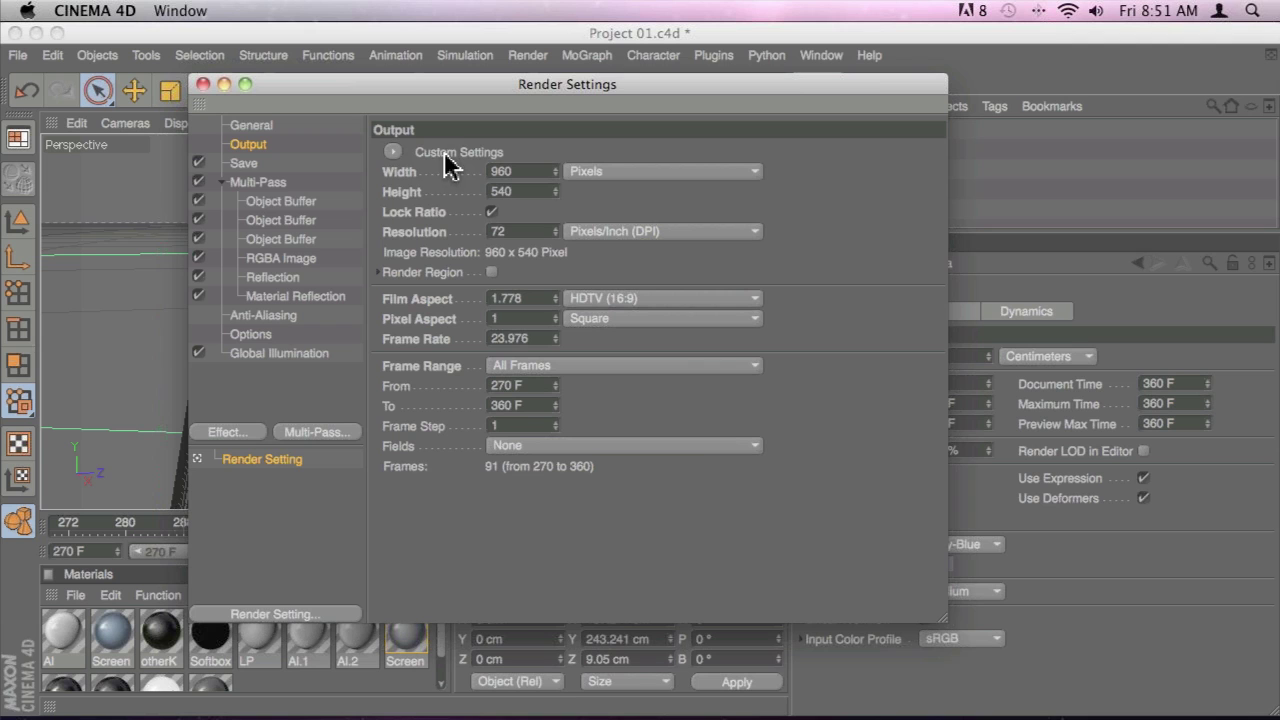
click(392, 154)
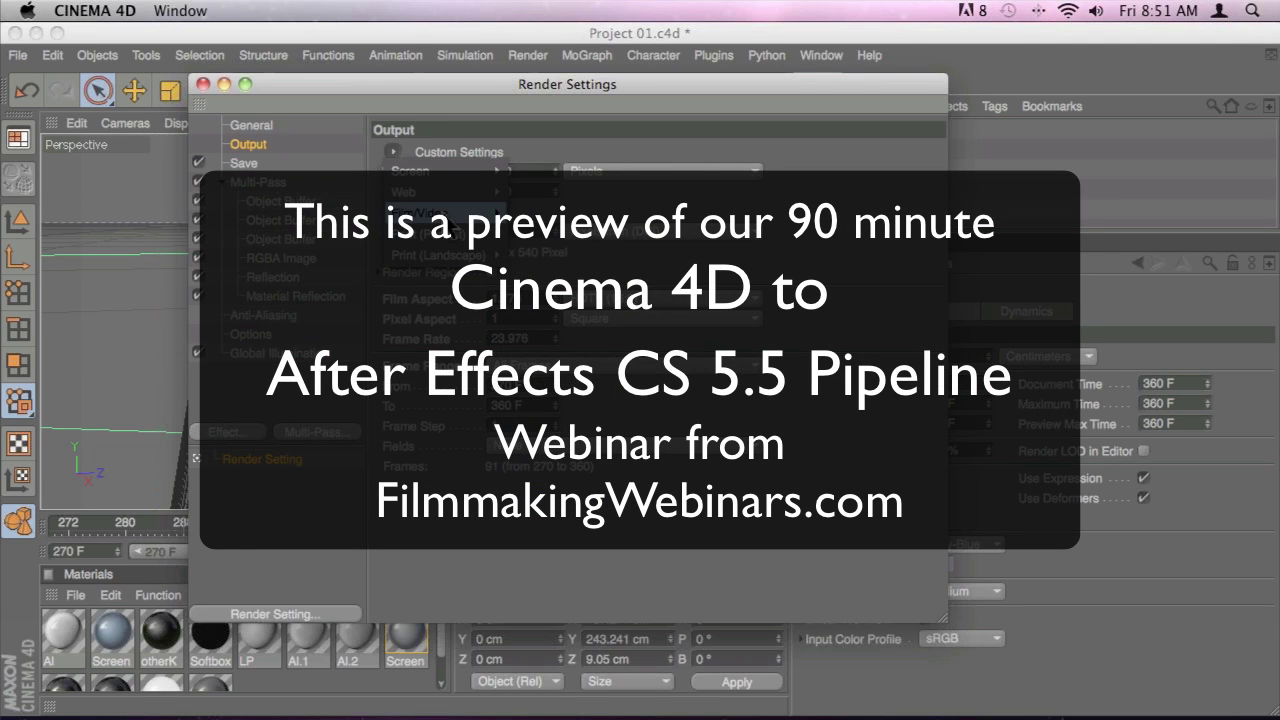
mouse_move(430, 183)
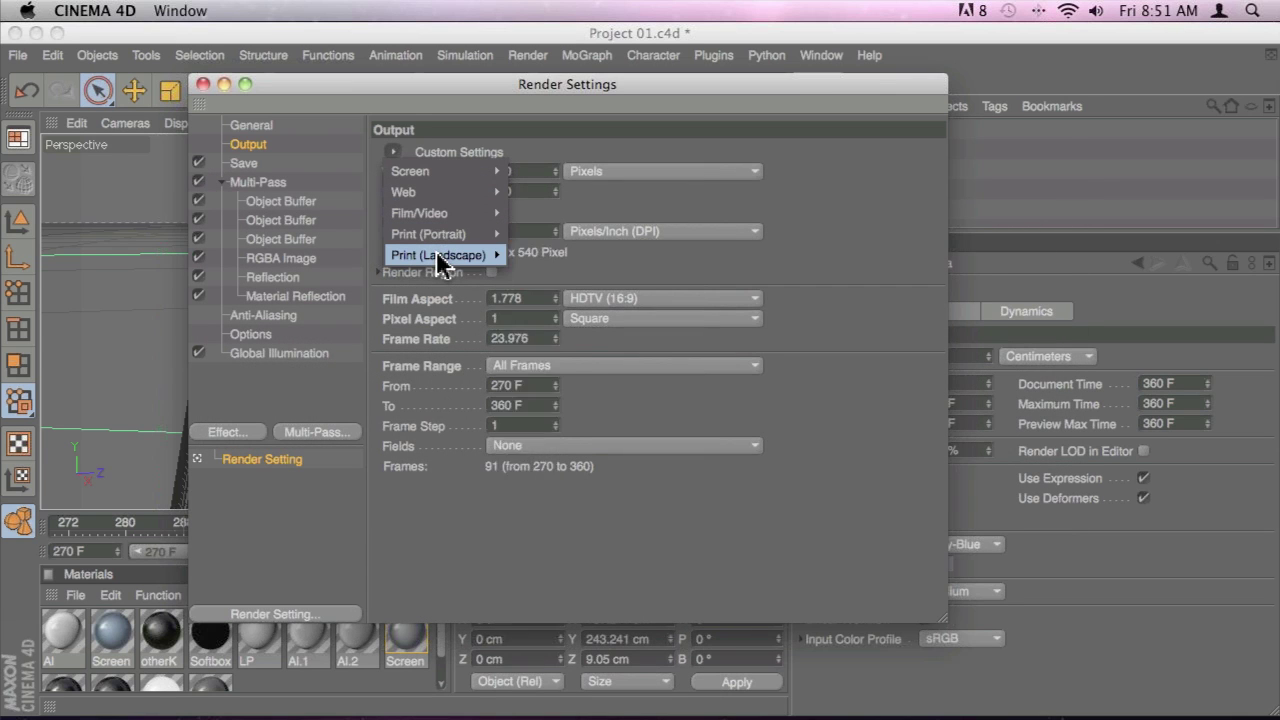
mouse_move(440, 264)
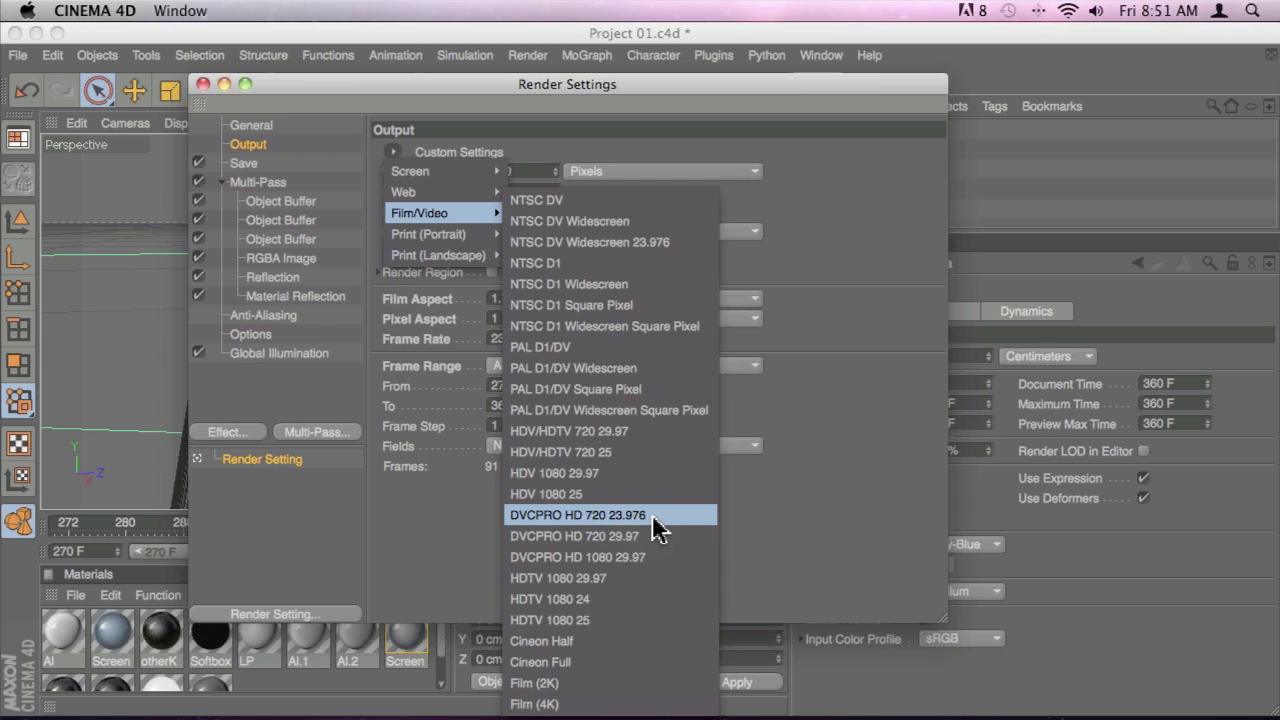
click(651, 528)
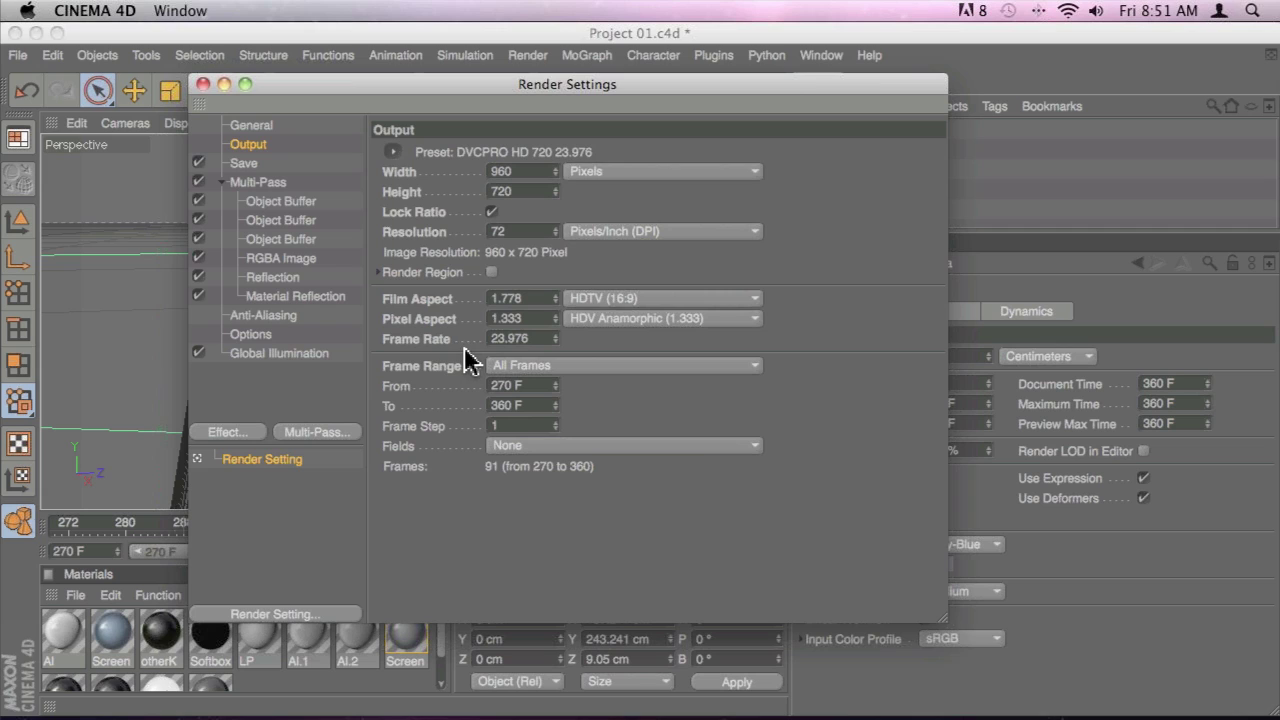
click(420, 343)
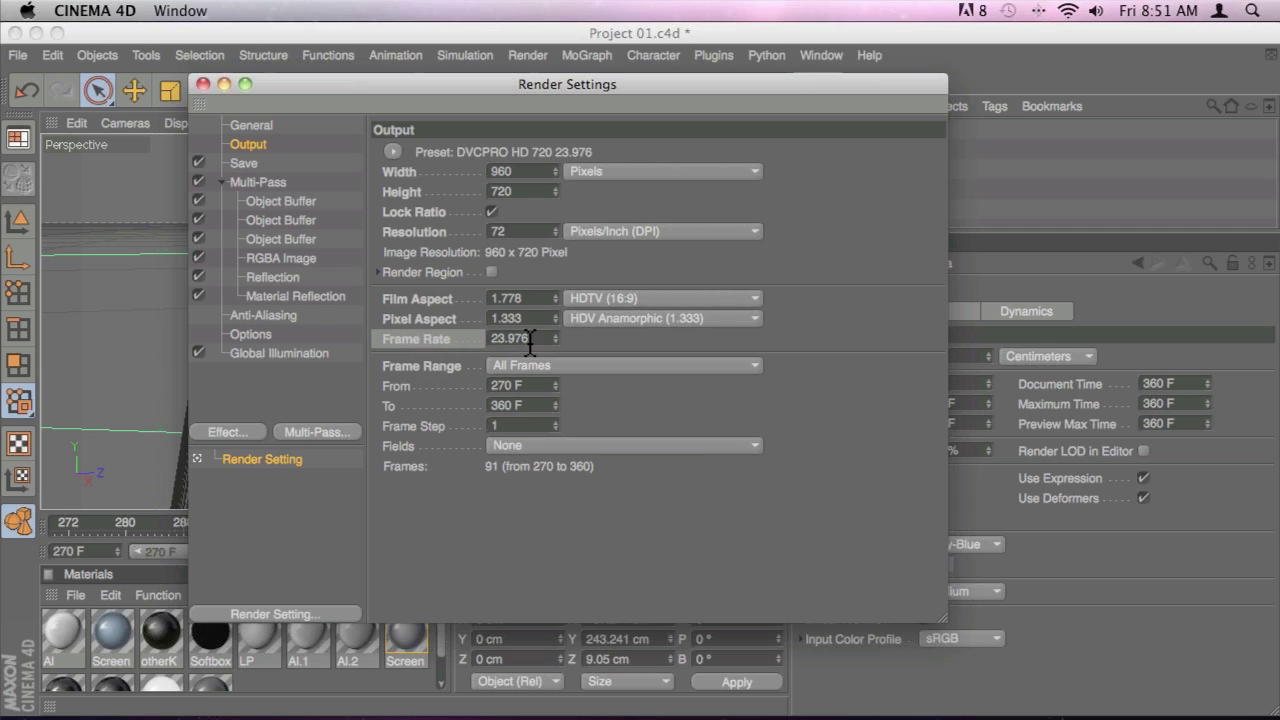
double_click(512, 339)
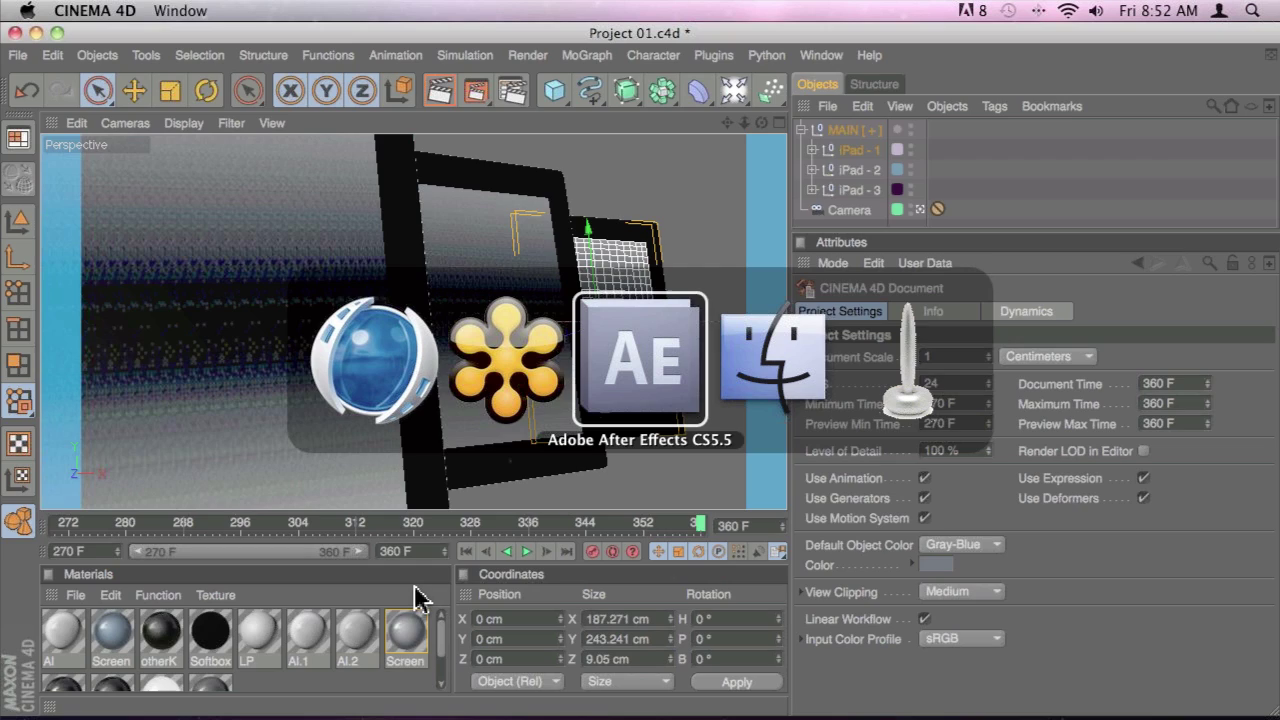
In After Effects, scrub the Project 01.c4d timeline to preview the camera, then select Screen 1 [x]
key(super+Tab)
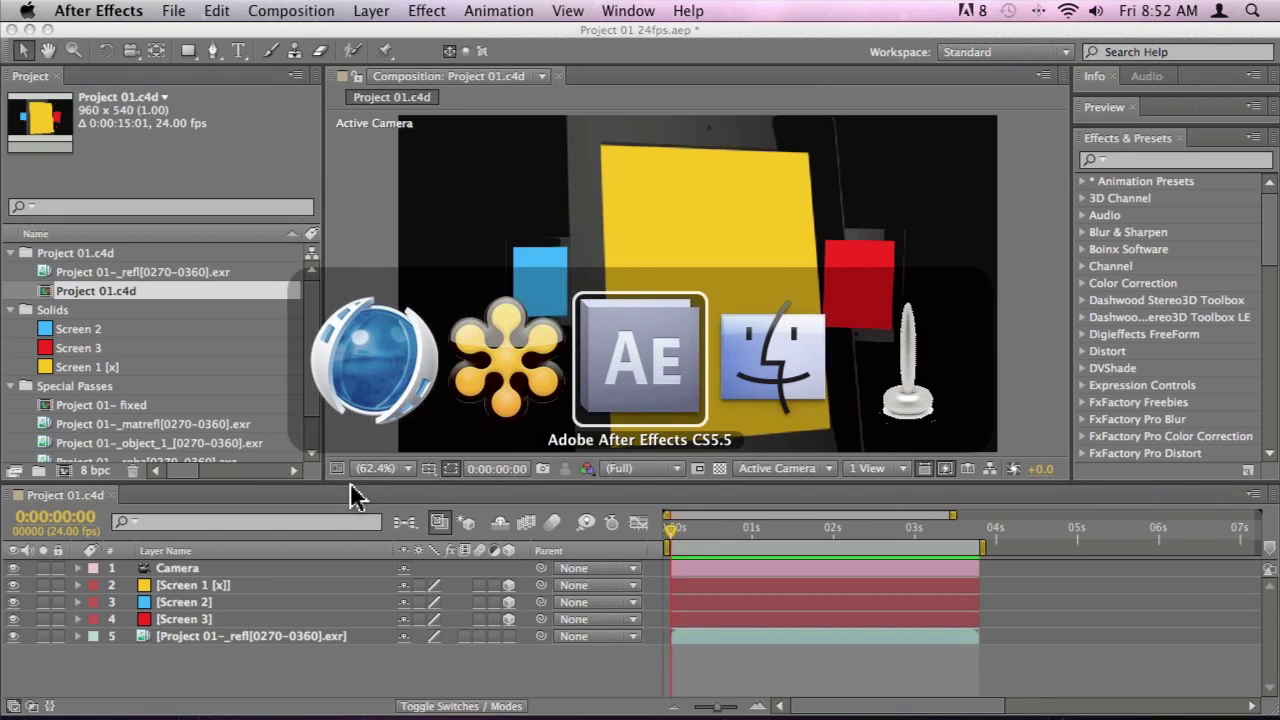
click(687, 530)
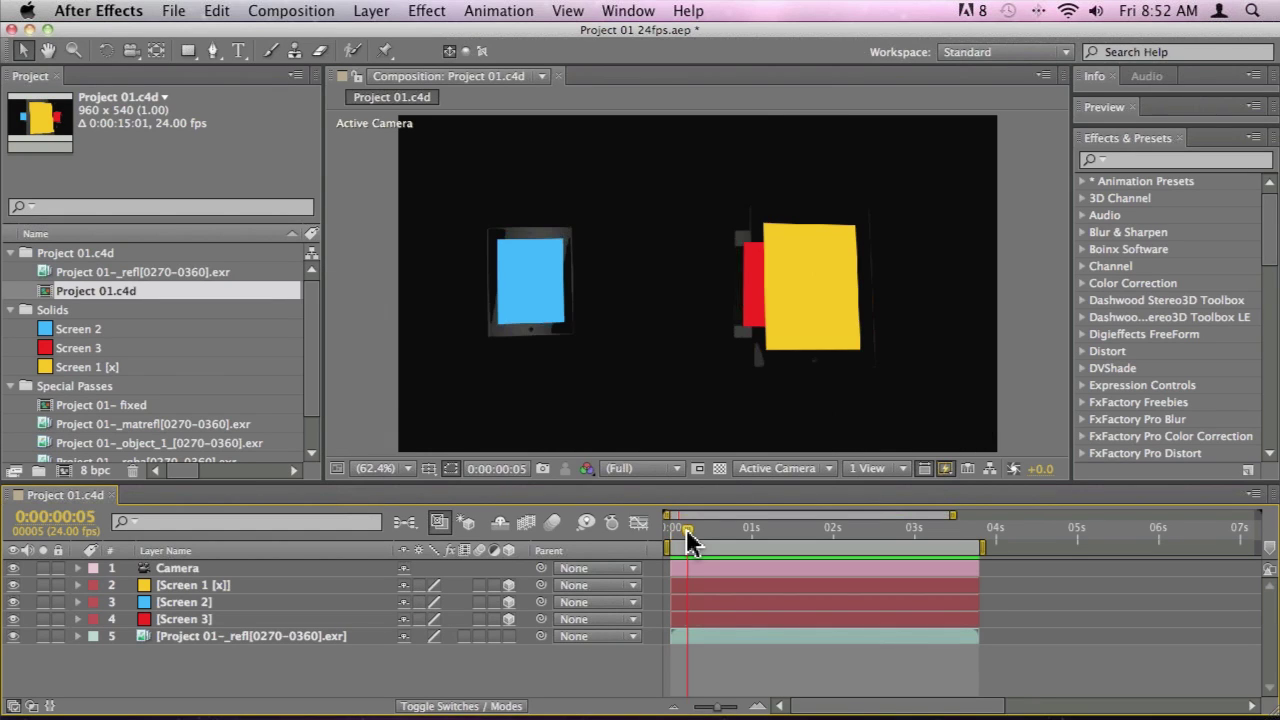
click(680, 530)
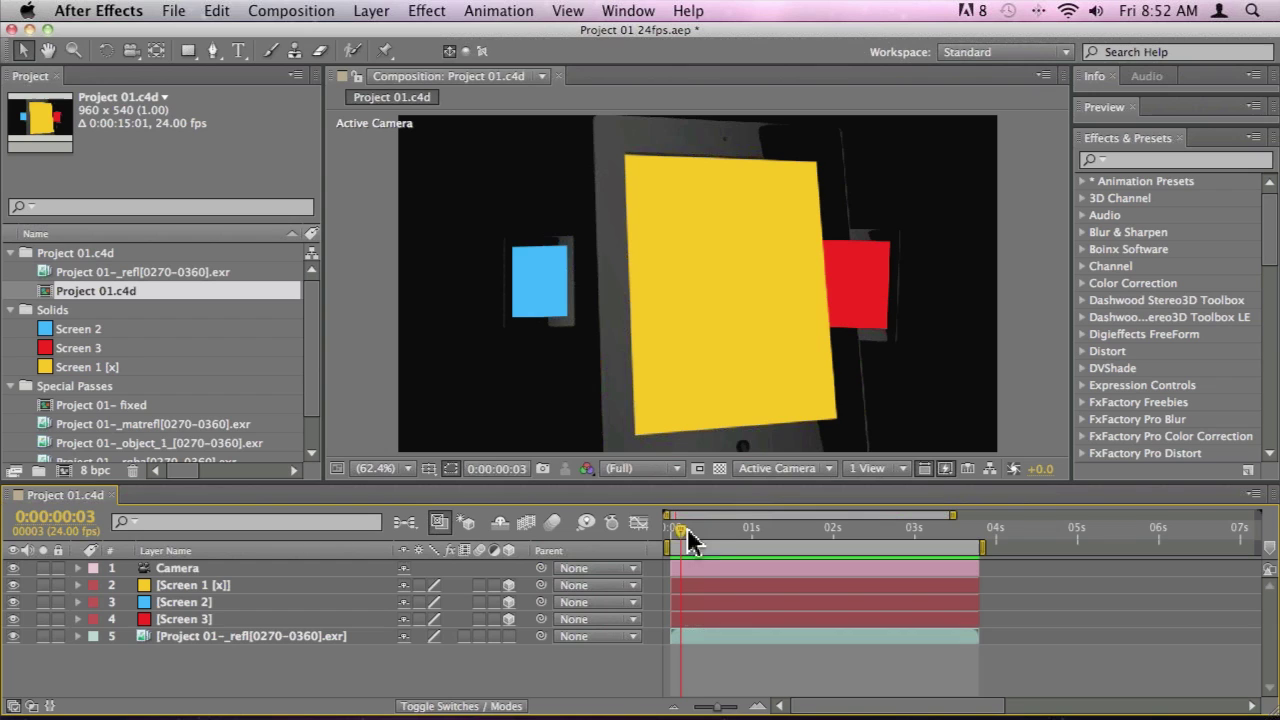
drag(688, 540, 758, 538)
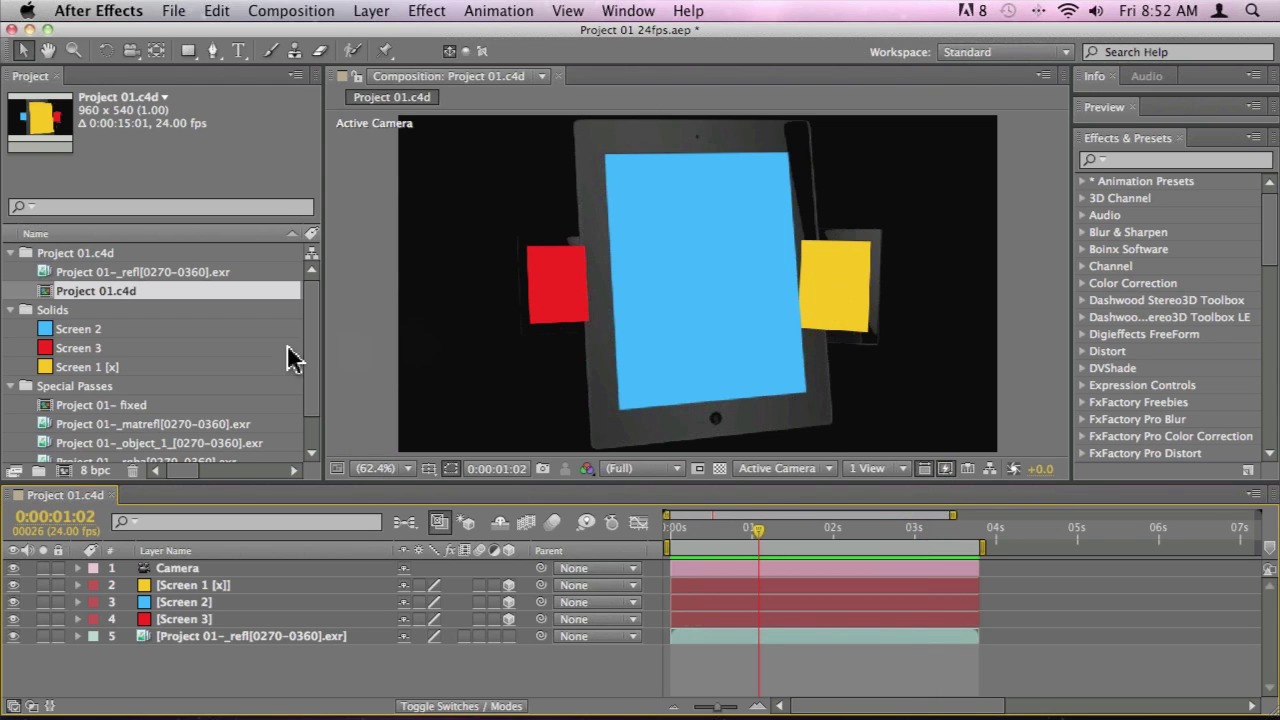
click(93, 370)
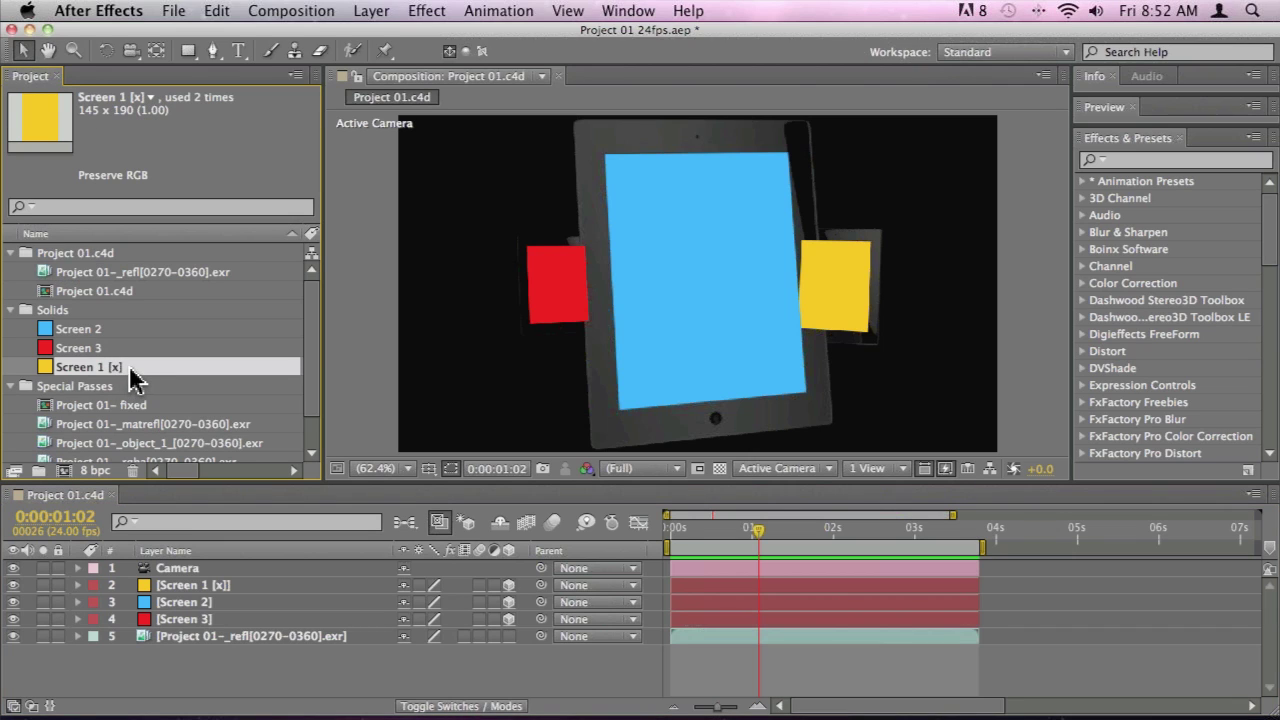